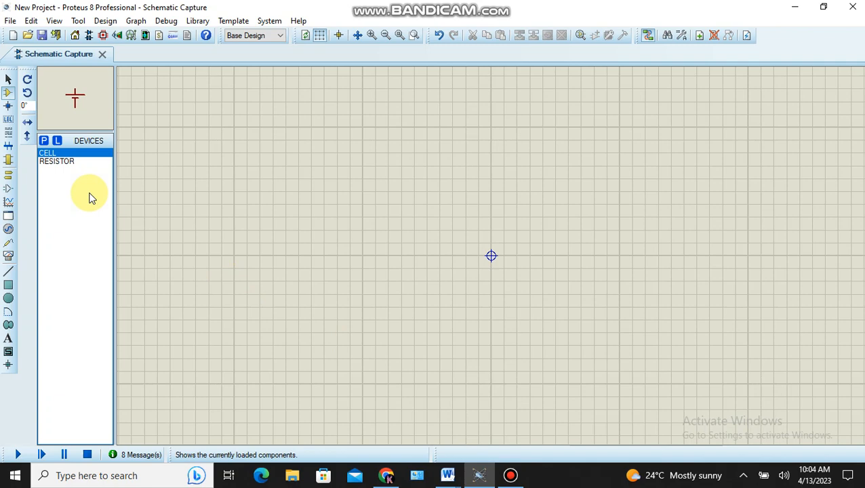
# Place two resistors one above the other in the area left of the sheet's origin marker.
pyautogui.click(55, 162)
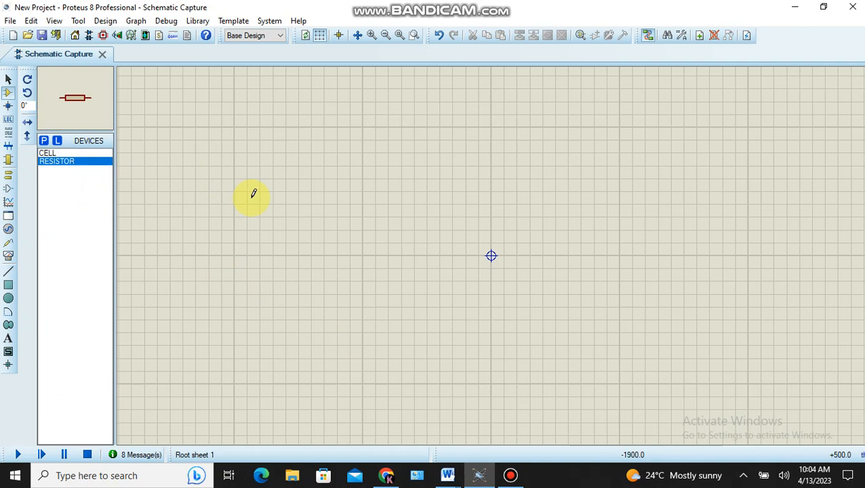
pyautogui.click(352, 178)
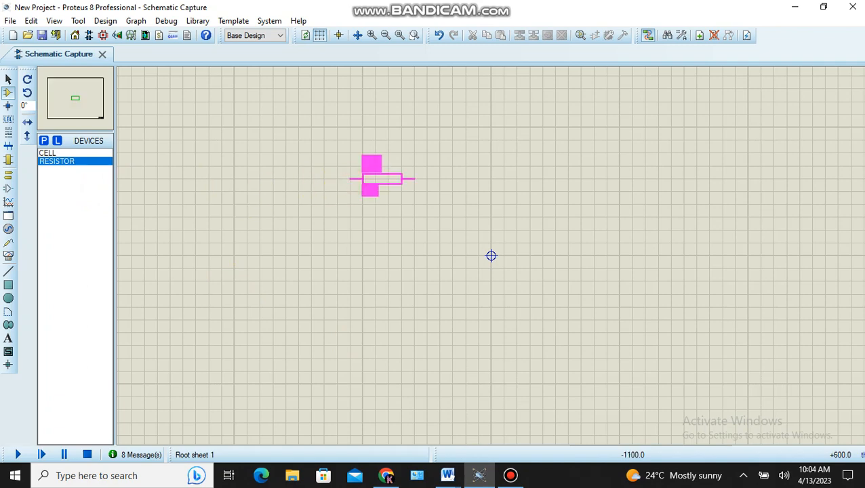
pyautogui.click(352, 179)
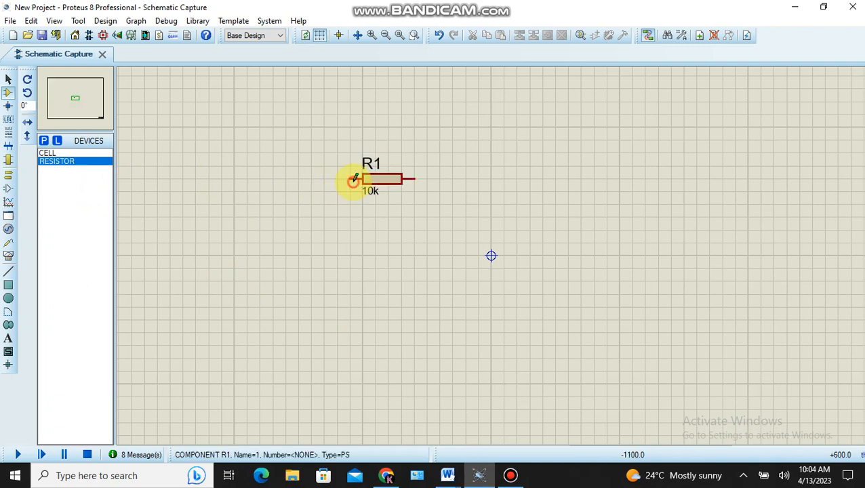
pyautogui.click(370, 258)
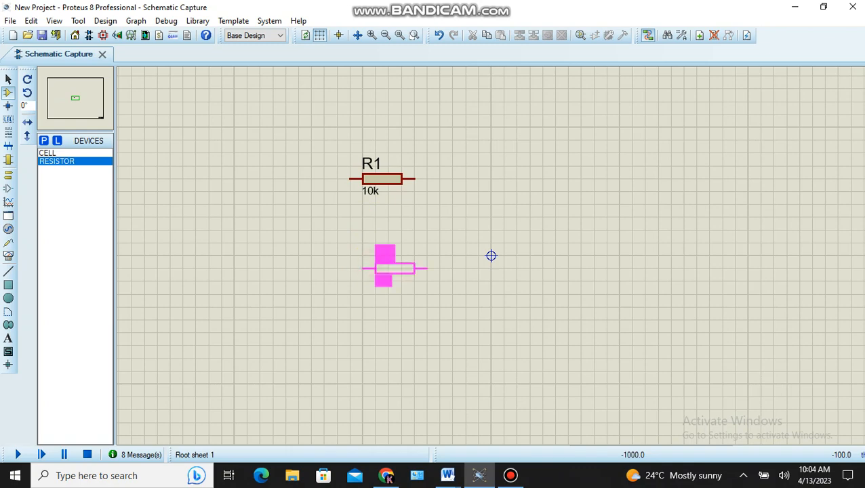
pyautogui.click(370, 259)
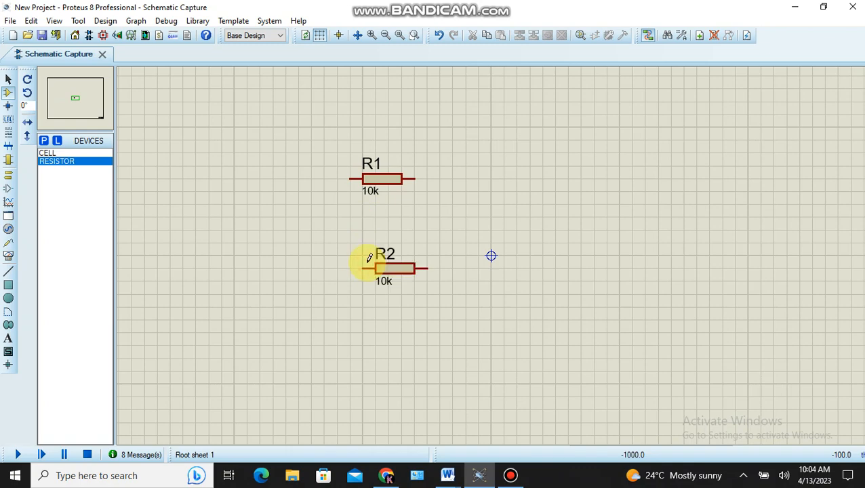
# Place three more resistors in a staggered column well to the right of the sheet's origin marker.
pyautogui.click(631, 150)
pyautogui.click(632, 150)
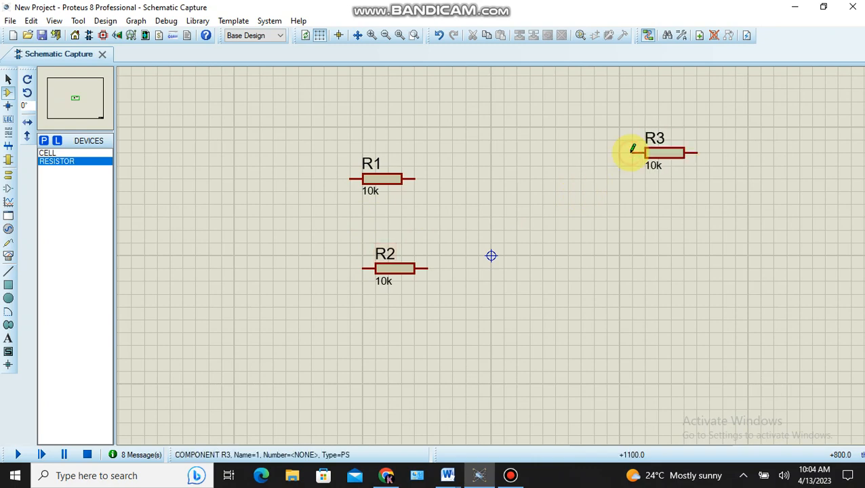
pyautogui.click(651, 227)
pyautogui.click(649, 230)
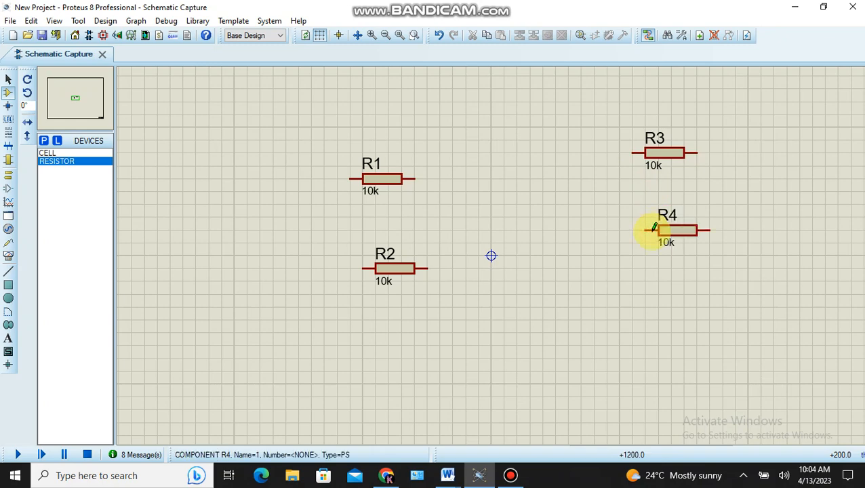
pyautogui.click(660, 294)
pyautogui.click(661, 294)
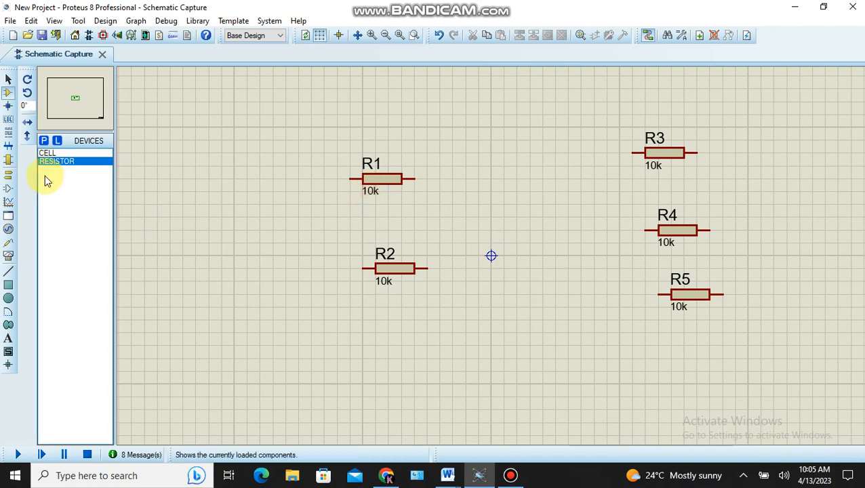
# Place two cells, one left of the R1 and R2 resistors and the other below R2.
pyautogui.click(46, 153)
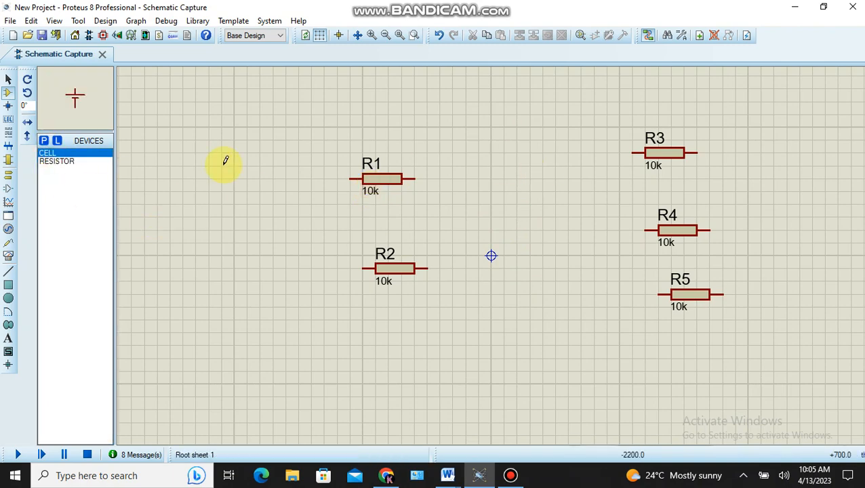
pyautogui.click(201, 216)
pyautogui.click(202, 220)
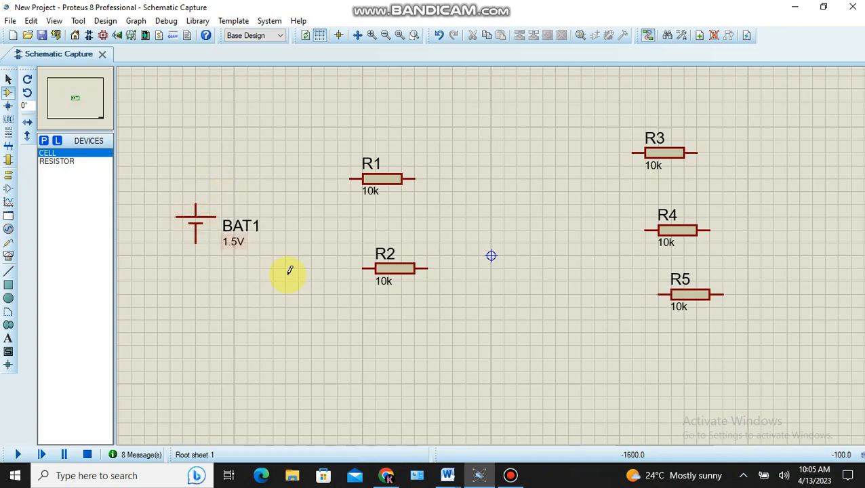
pyautogui.click(298, 334)
pyautogui.click(299, 337)
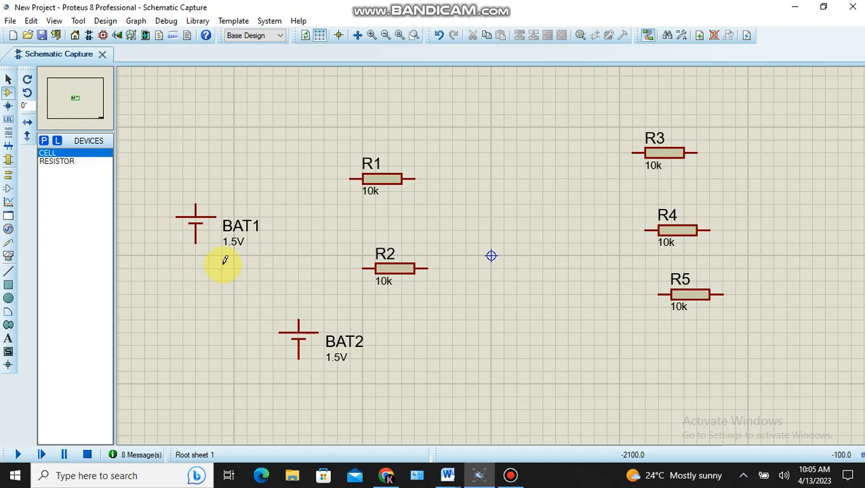
# Place two DC ammeters, one beside R1 and one beside R2, on the battery side of the resistors.
pyautogui.click(8, 256)
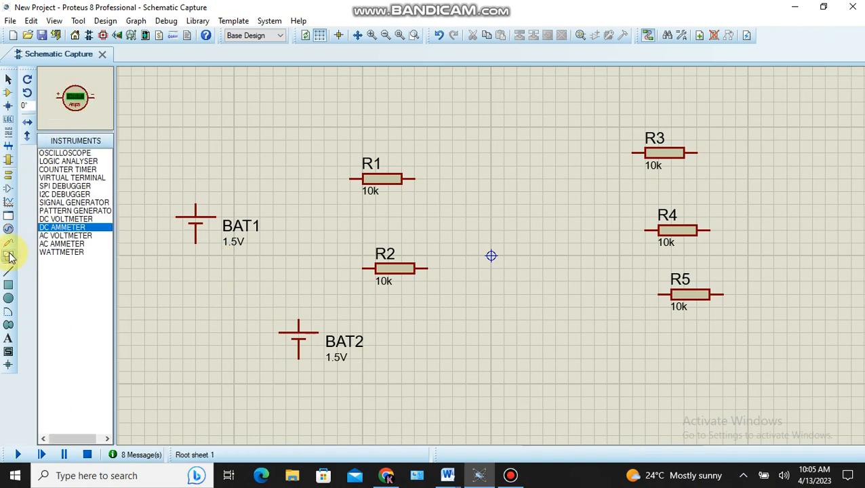
pyautogui.click(272, 147)
pyautogui.click(272, 149)
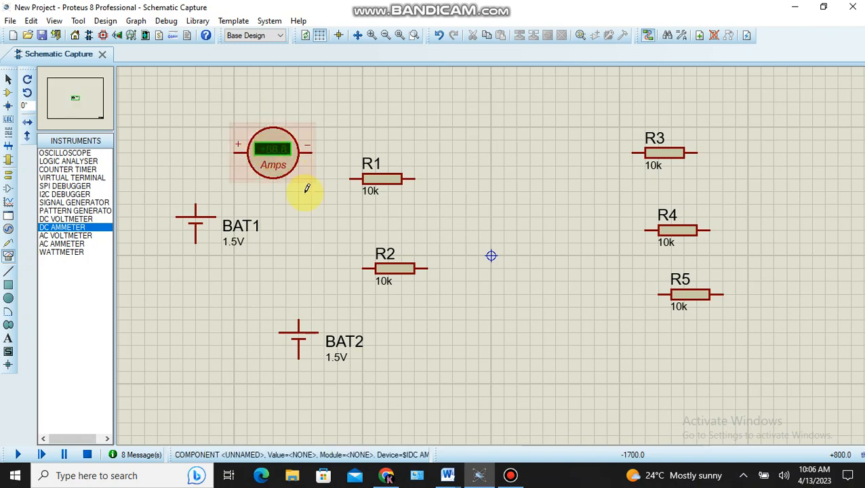
pyautogui.click(289, 256)
pyautogui.click(287, 256)
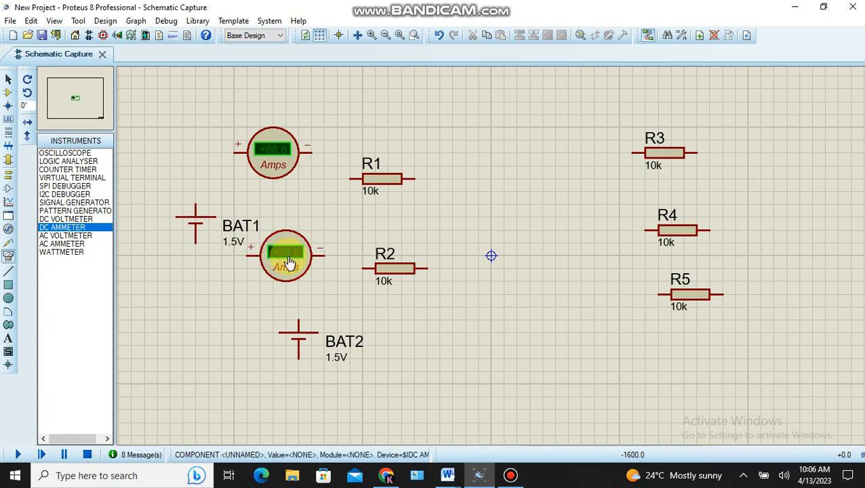
# Place three DC ammeters in a vertical column to the left of resistors R3, R4 and R5.
pyautogui.click(557, 145)
pyautogui.click(557, 148)
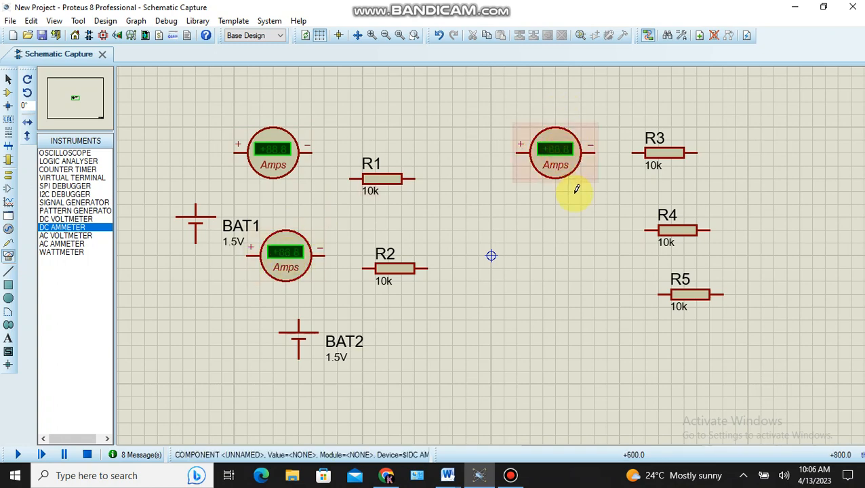
pyautogui.click(560, 219)
pyautogui.click(559, 221)
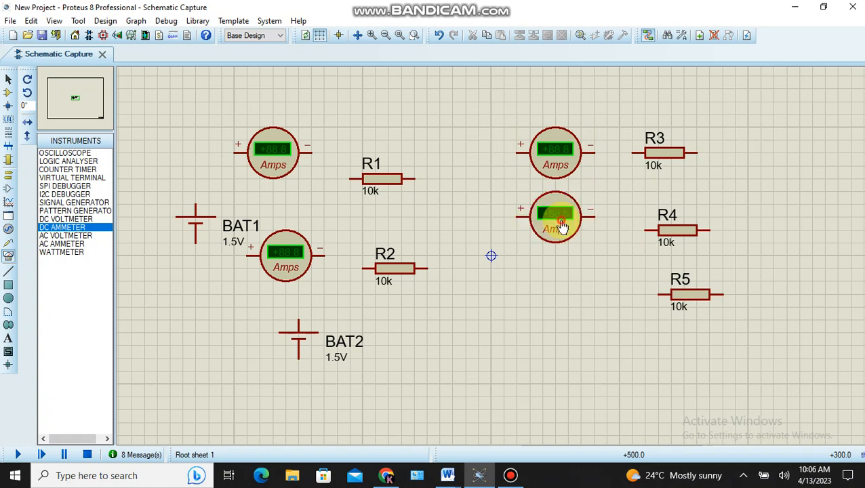
pyautogui.click(563, 285)
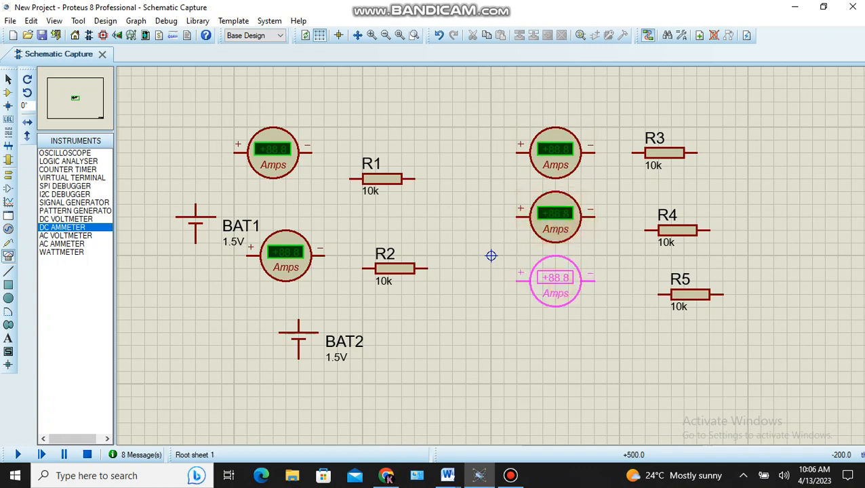
pyautogui.click(559, 292)
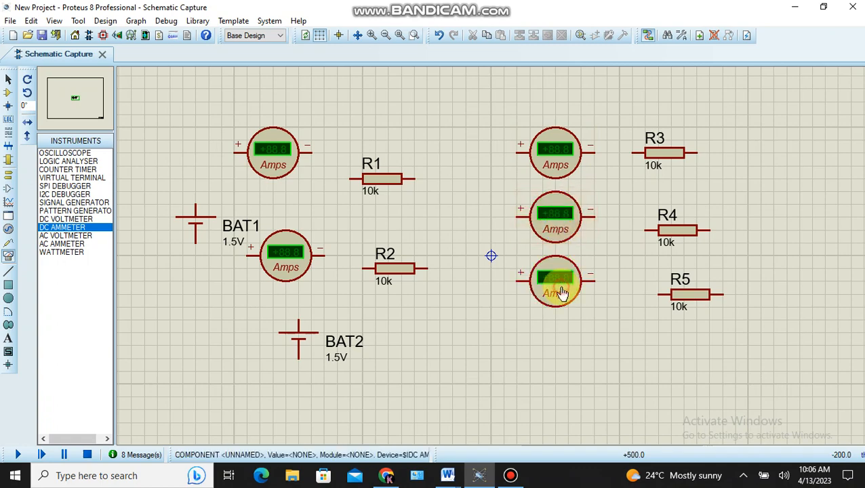
# Place a ground terminal below the circuit, directly under the sheet's origin marker.
pyautogui.click(8, 174)
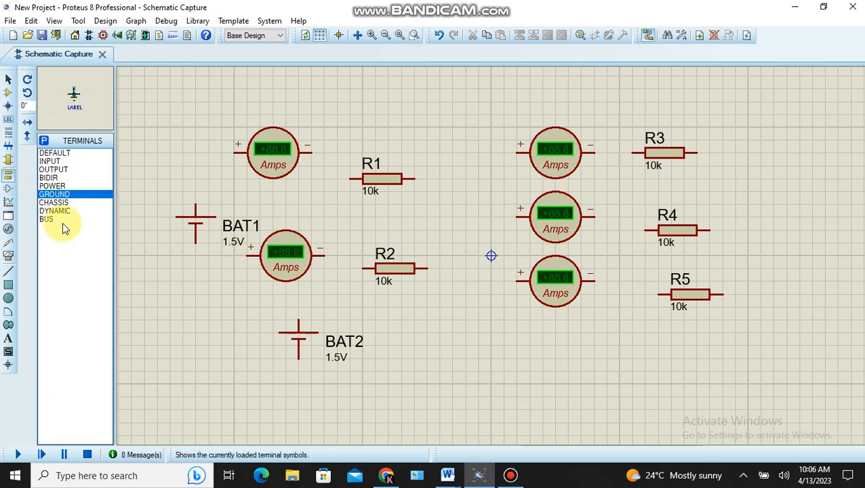
pyautogui.click(488, 415)
pyautogui.click(491, 421)
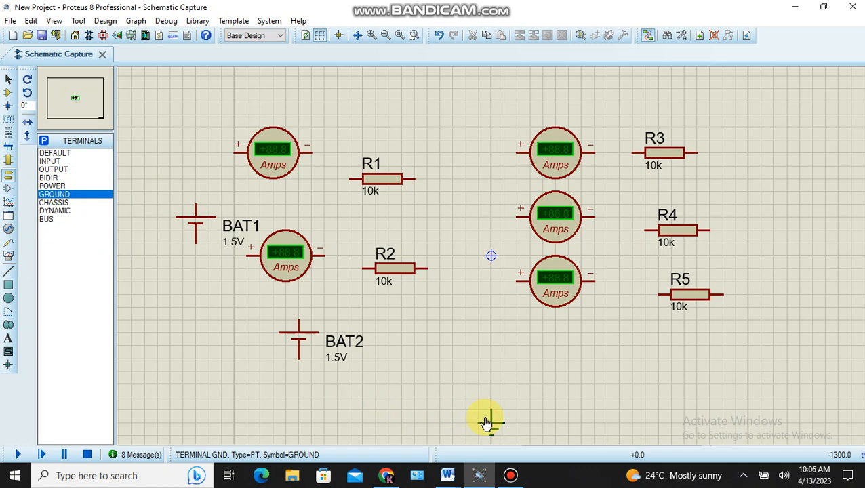
# Wire the positive end of BAT1 through the upper-left ammeter to the near end of R1.
pyautogui.click(196, 201)
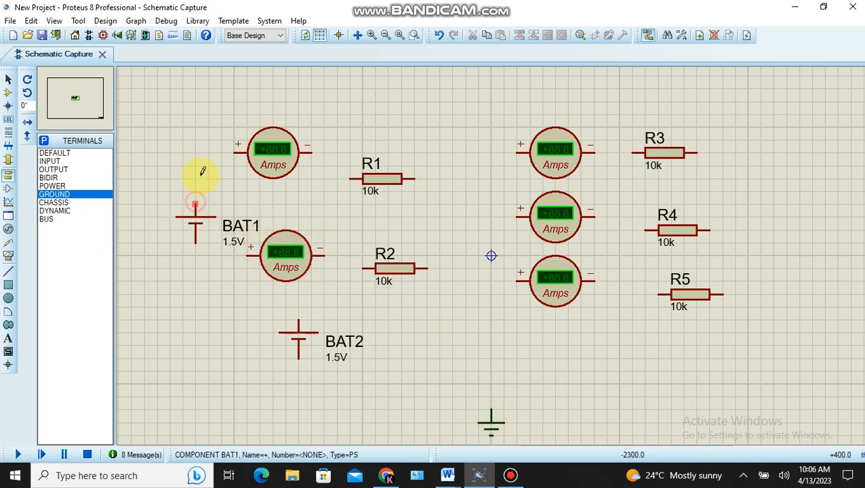
pyautogui.click(235, 153)
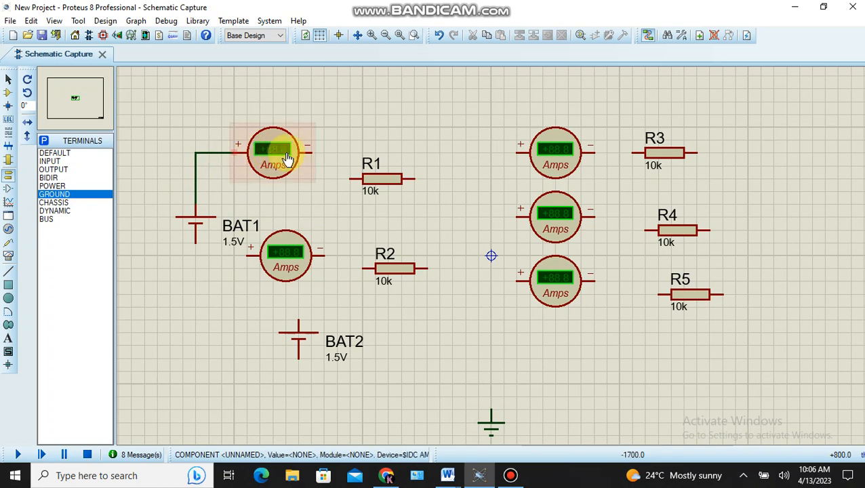
pyautogui.click(311, 151)
pyautogui.click(349, 178)
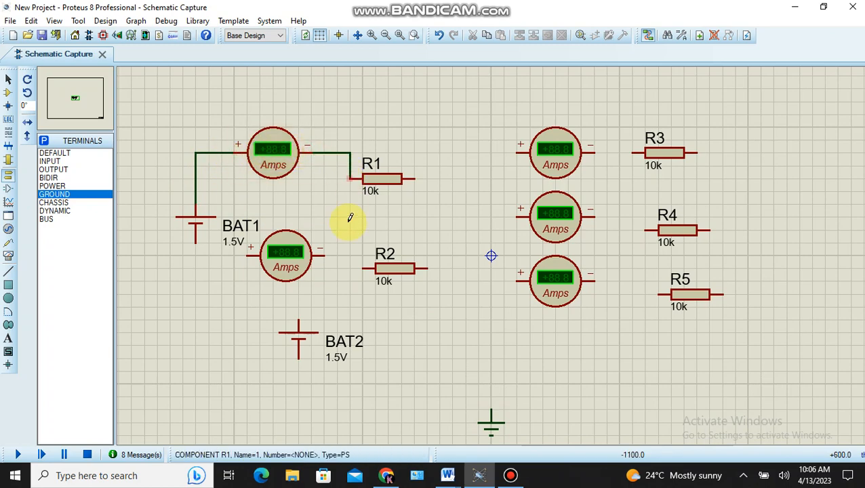
# Wire the positive end of BAT2 through the lower-left ammeter to the near end of R2.
pyautogui.click(299, 319)
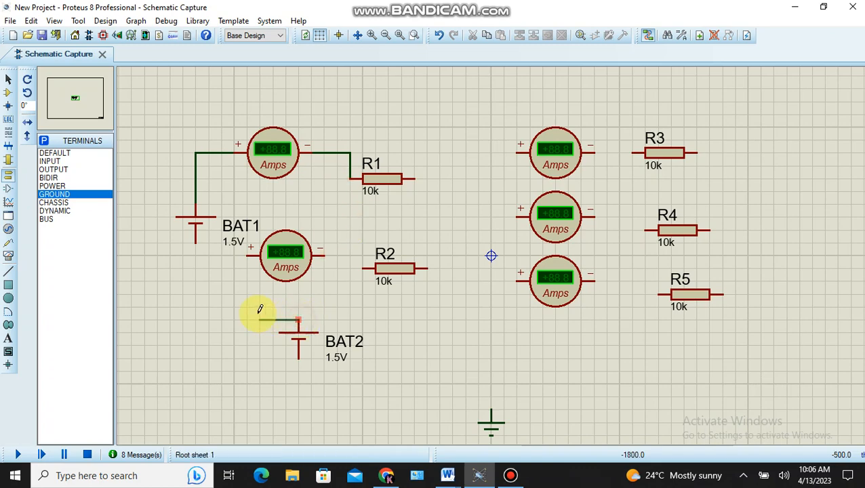
pyautogui.click(249, 256)
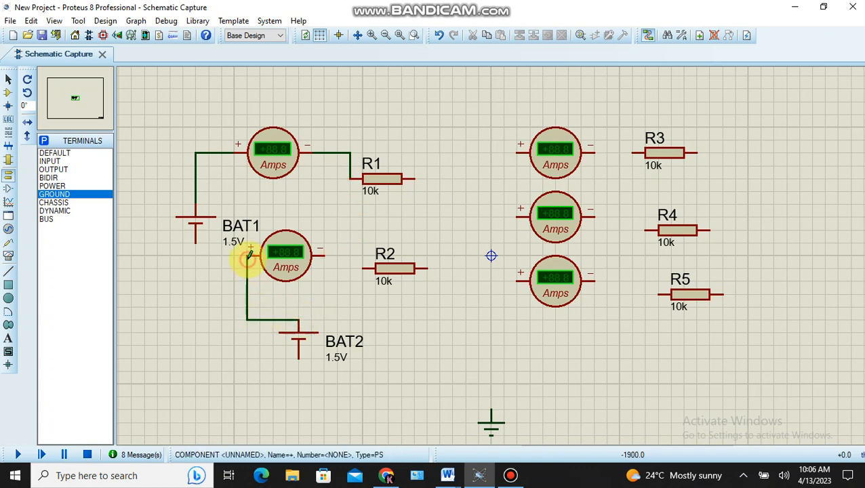
pyautogui.click(325, 251)
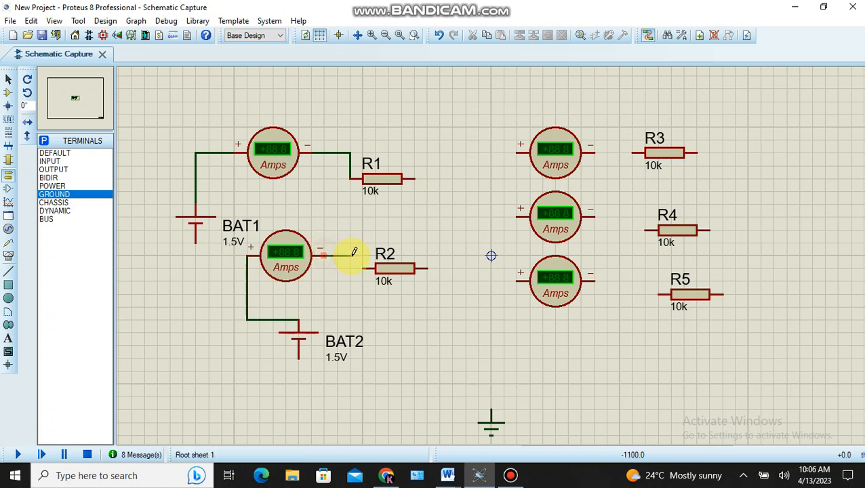
pyautogui.click(364, 267)
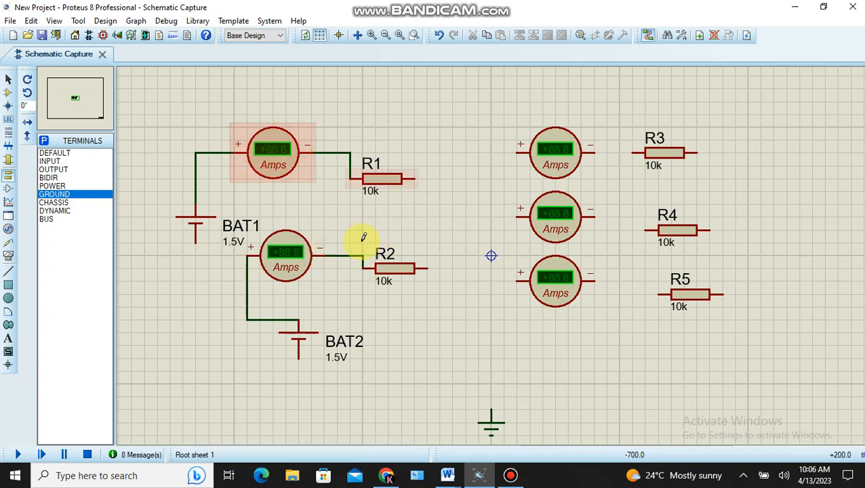
# Join the free ends of R1 and R2 and connect the positive terminals of the three right-hand ammeters to that common node.
pyautogui.click(414, 179)
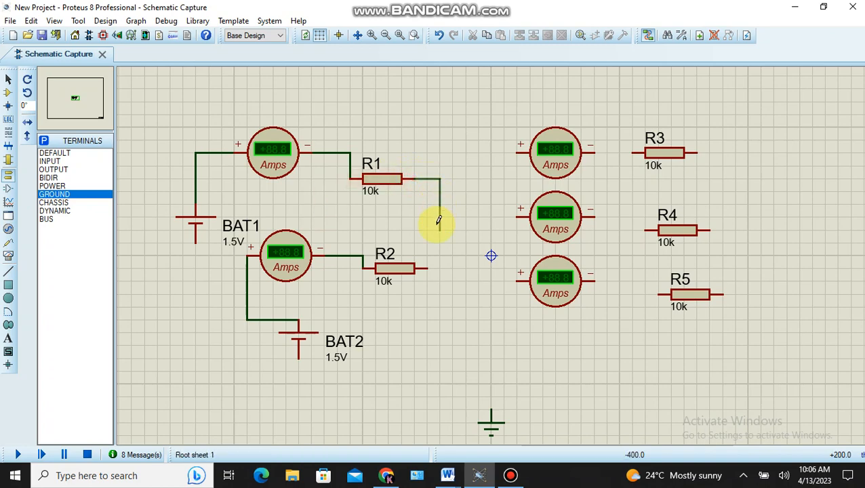
pyautogui.click(429, 269)
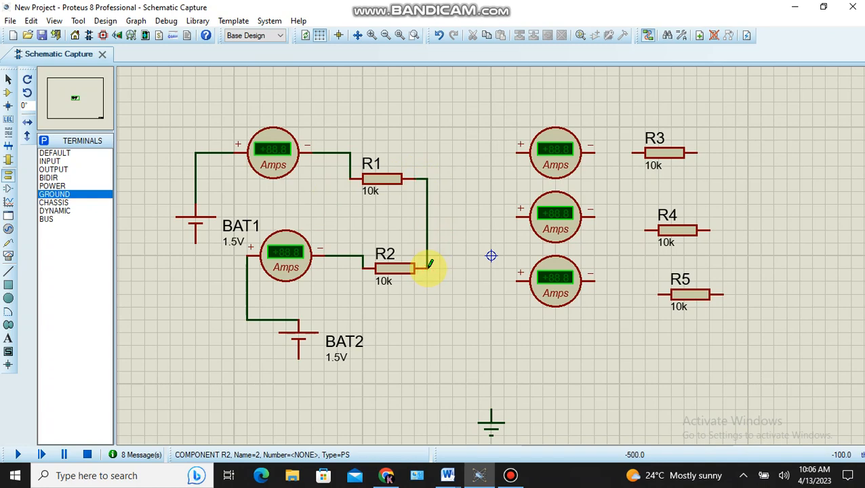
pyautogui.click(517, 151)
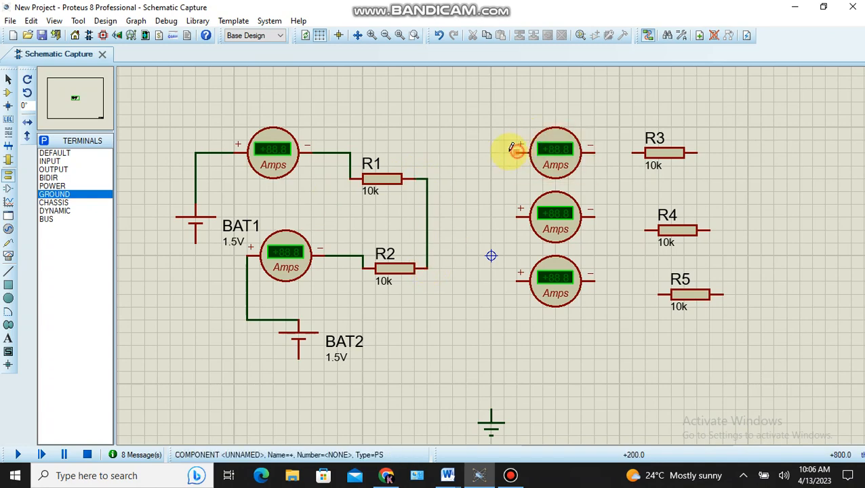
pyautogui.click(427, 178)
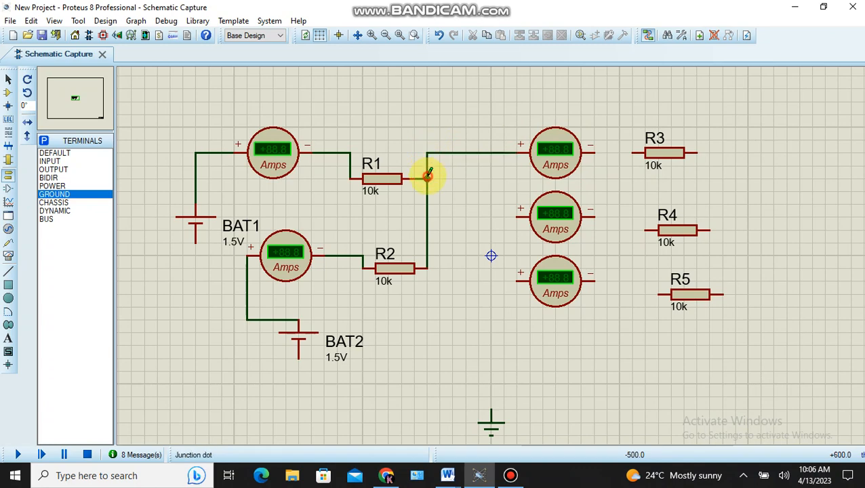
pyautogui.click(517, 215)
pyautogui.click(427, 216)
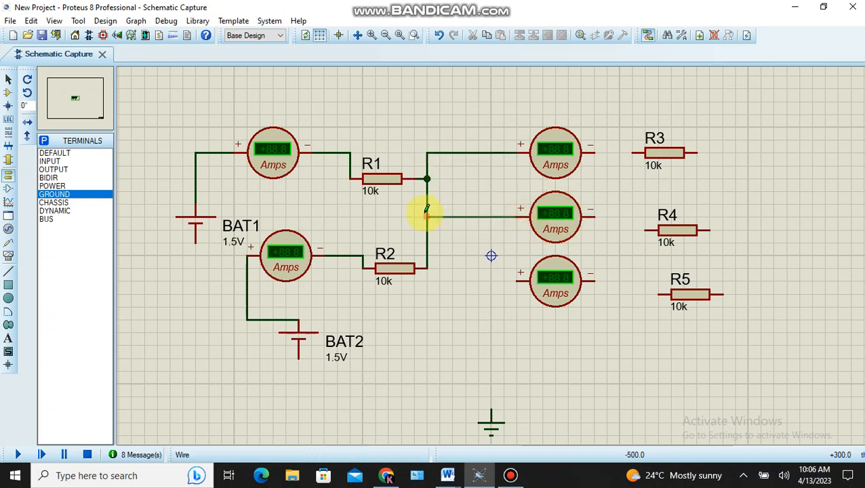
pyautogui.click(427, 216)
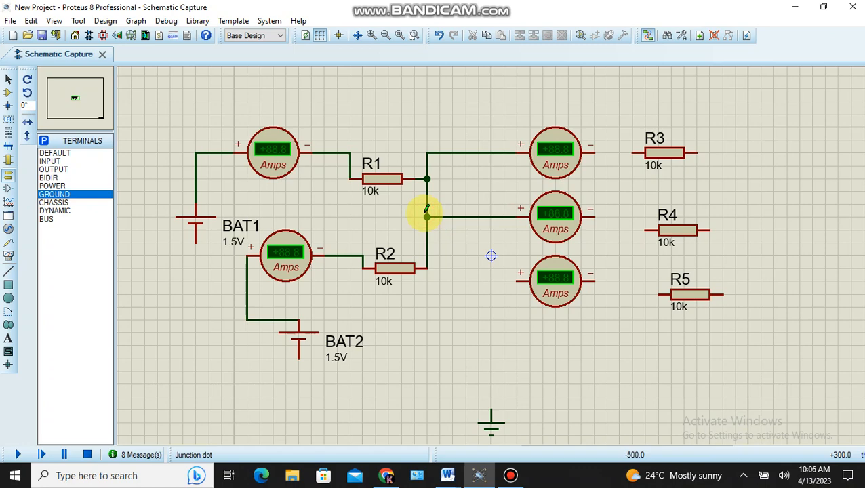
pyautogui.click(518, 279)
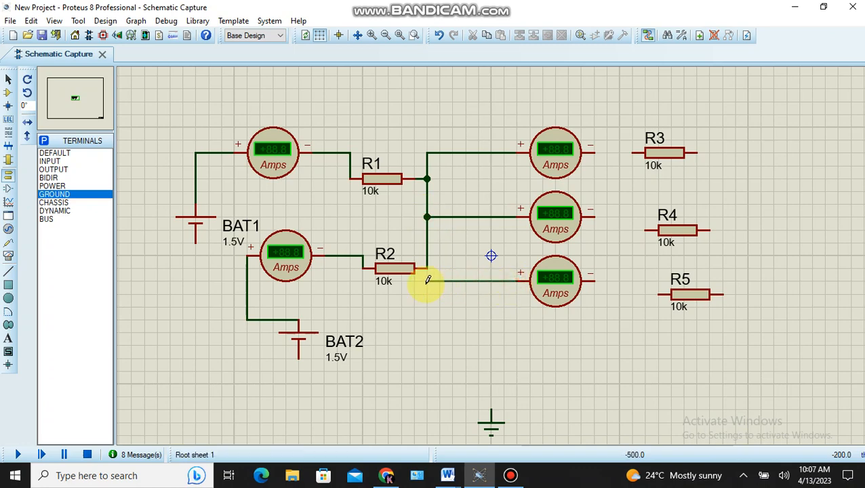
pyautogui.click(427, 268)
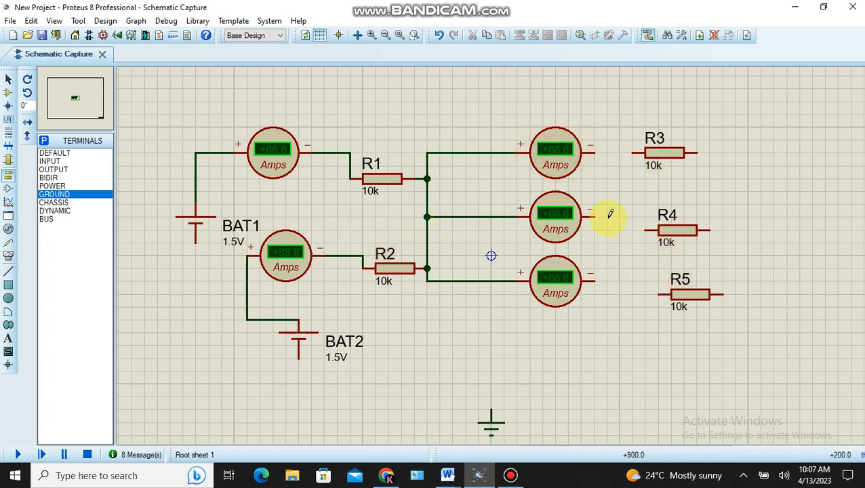
# Wire the negative terminals of the upper and middle right-hand ammeters to the near ends of R3 and R4 respectively.
pyautogui.click(597, 152)
pyautogui.click(631, 152)
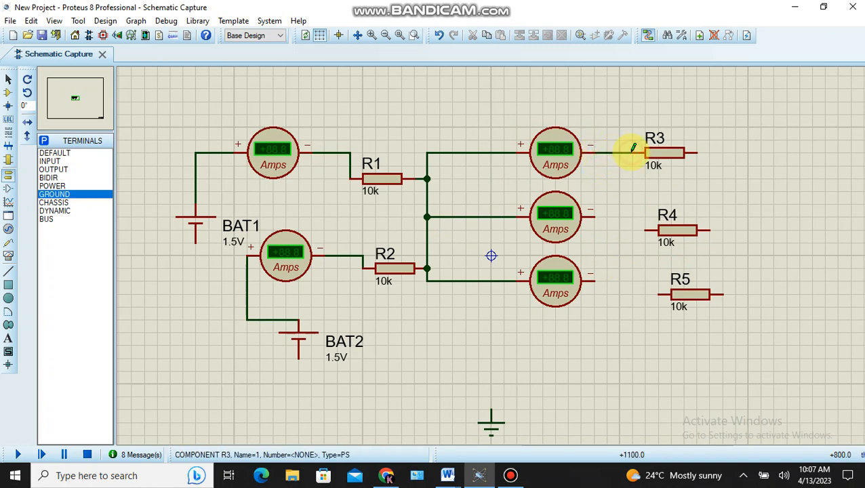
pyautogui.click(597, 216)
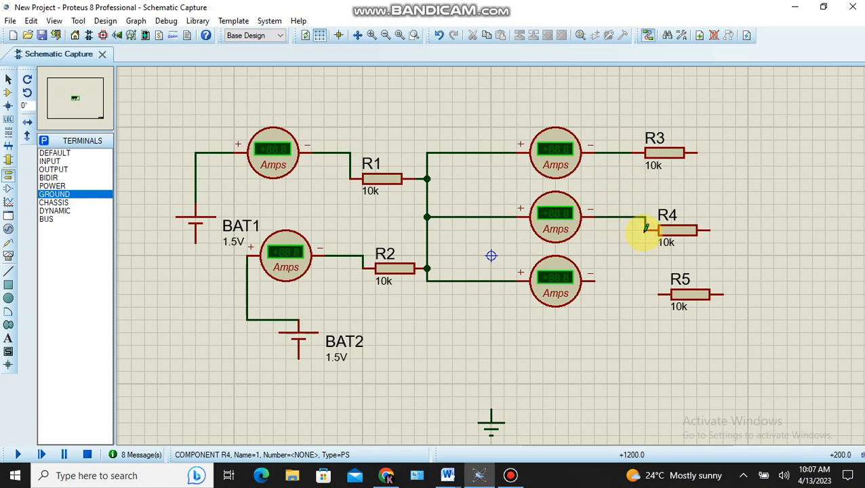
pyautogui.click(645, 228)
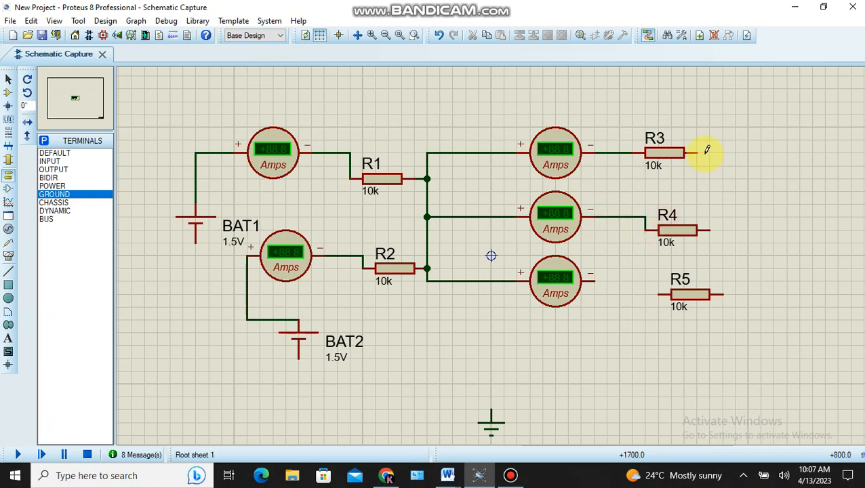
# Join the far ends of R3, R4 and R5 with a common wire, and connect the lowest right-hand ammeter's negative terminal to R5.
pyautogui.click(709, 151)
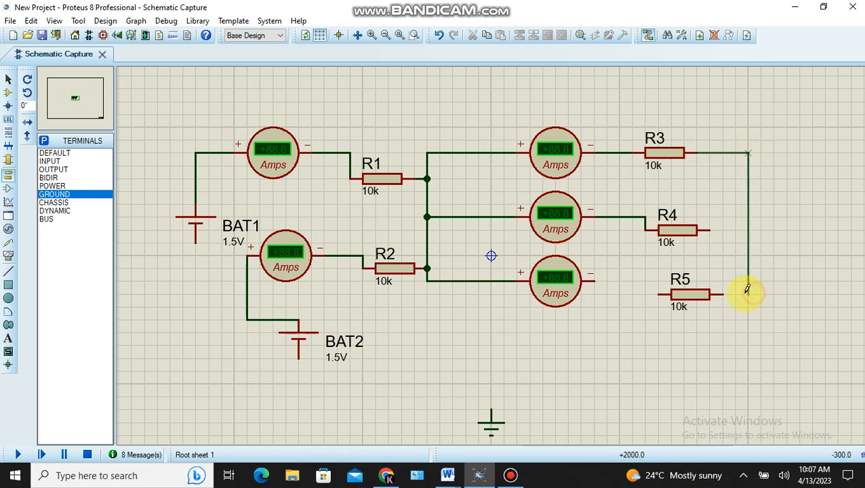
pyautogui.click(724, 294)
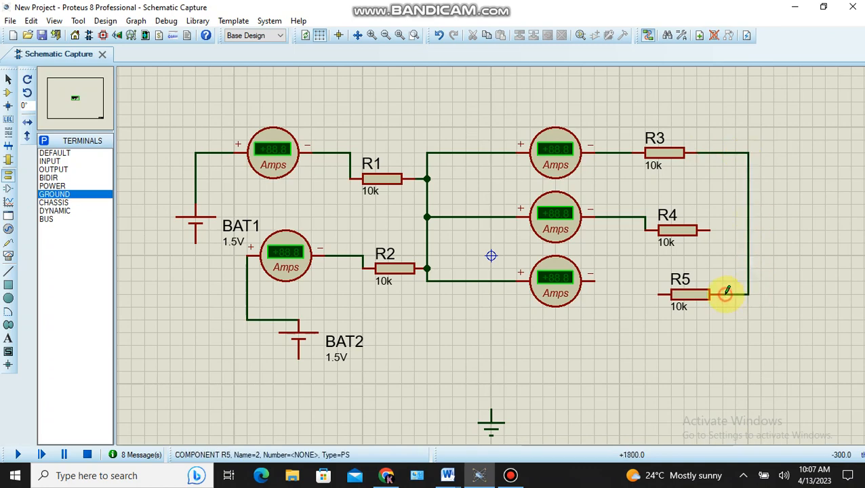
pyautogui.click(712, 229)
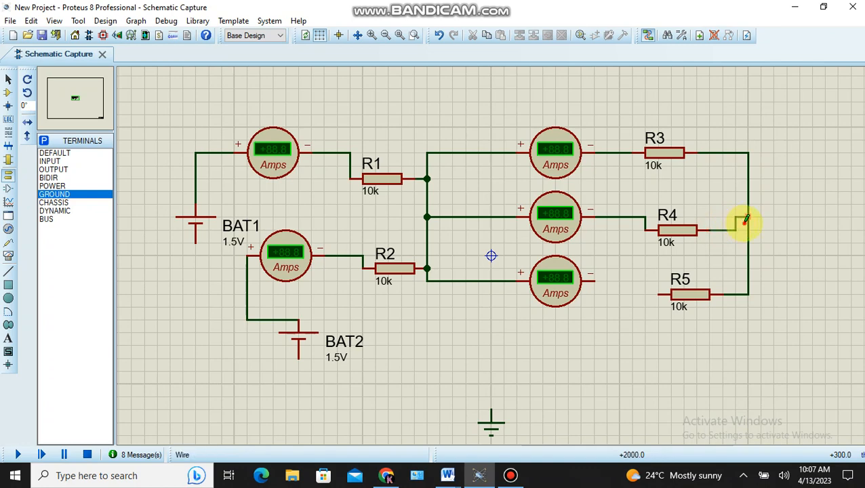
pyautogui.click(747, 219)
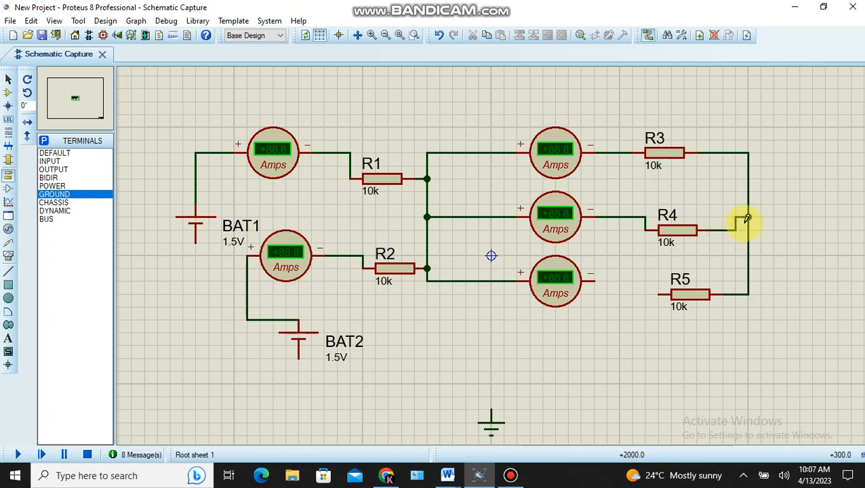
pyautogui.click(595, 277)
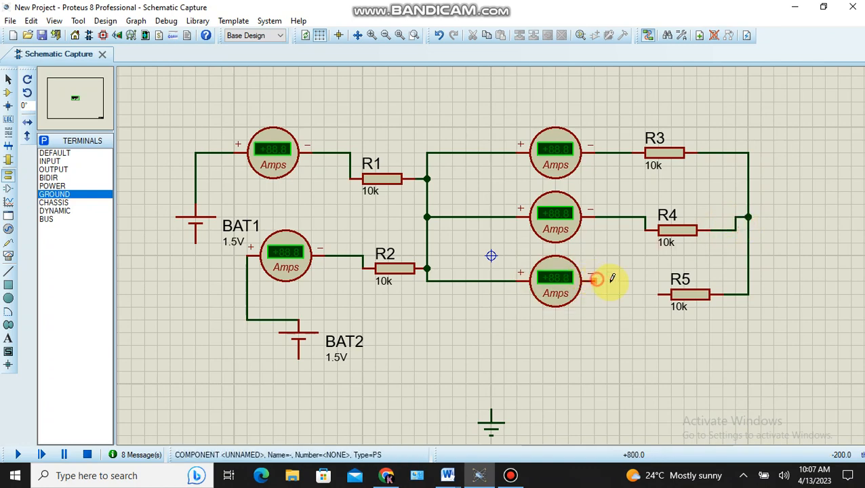
pyautogui.click(654, 296)
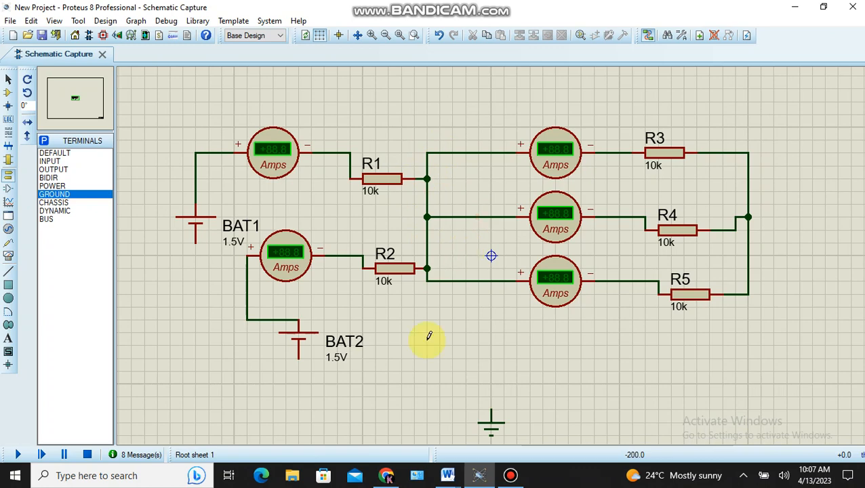
# Wire the ground terminal to the common node at the far ends of R3, R4 and R5, joining it beside R5.
pyautogui.click(301, 365)
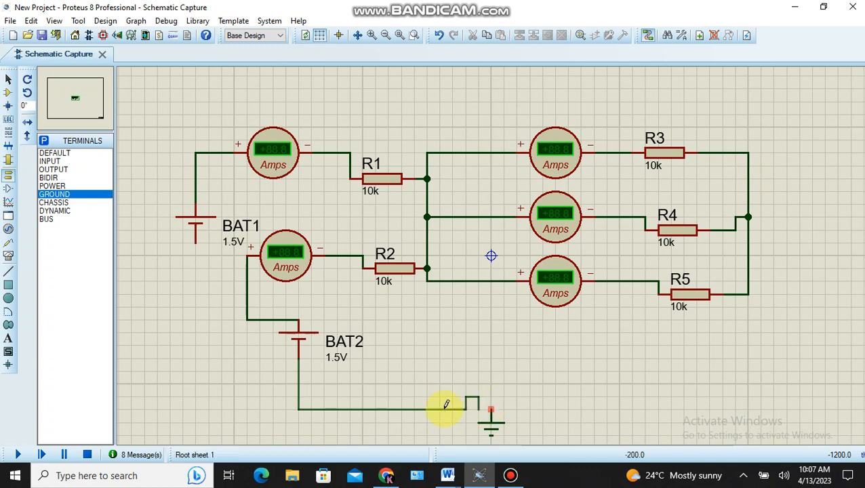
pyautogui.press('Escape')
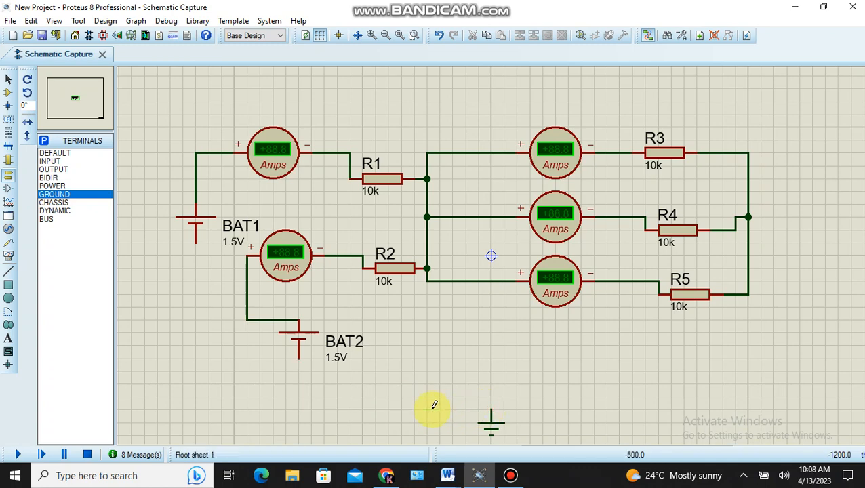
pyautogui.click(488, 406)
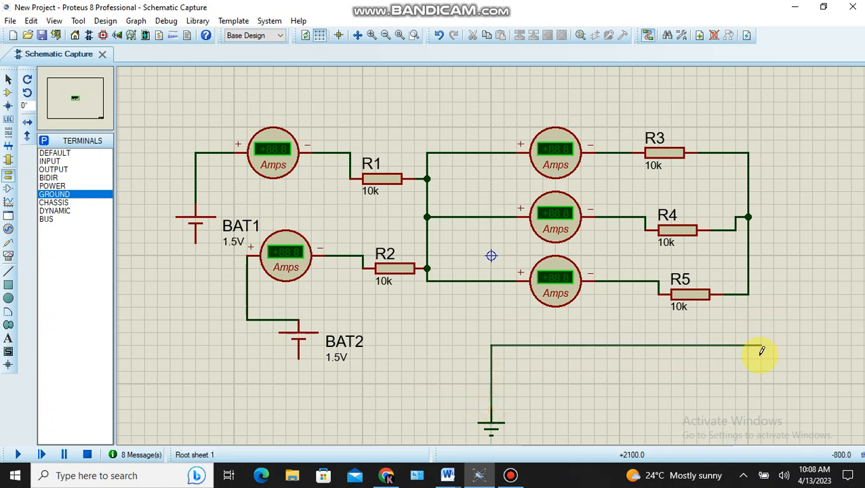
pyautogui.click(748, 294)
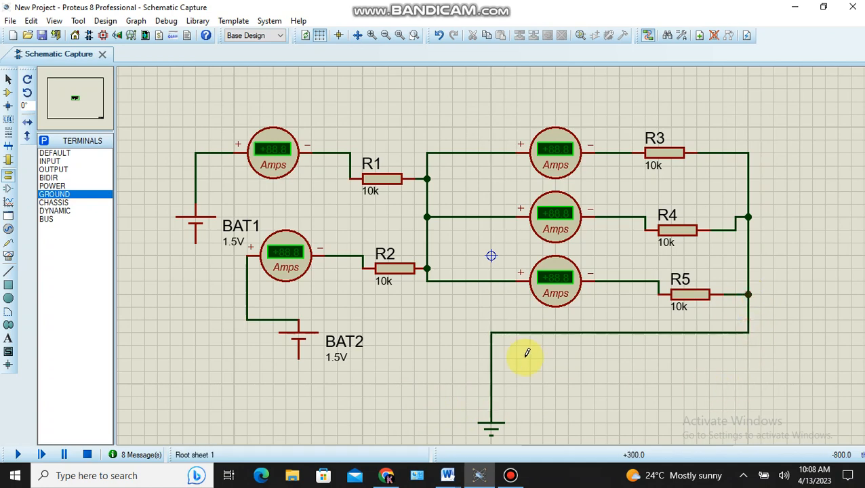
# Connect the negative terminals of BAT2 and BAT1 to the ground wire to close both battery branches.
pyautogui.click(299, 354)
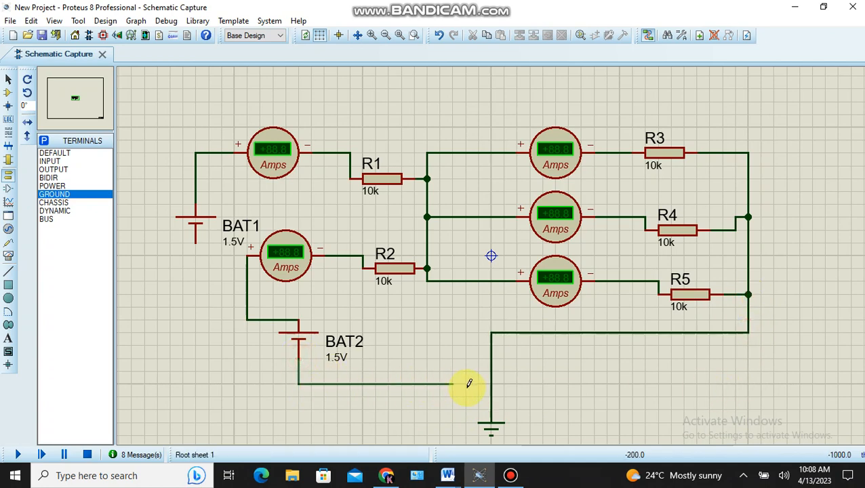
pyautogui.click(490, 384)
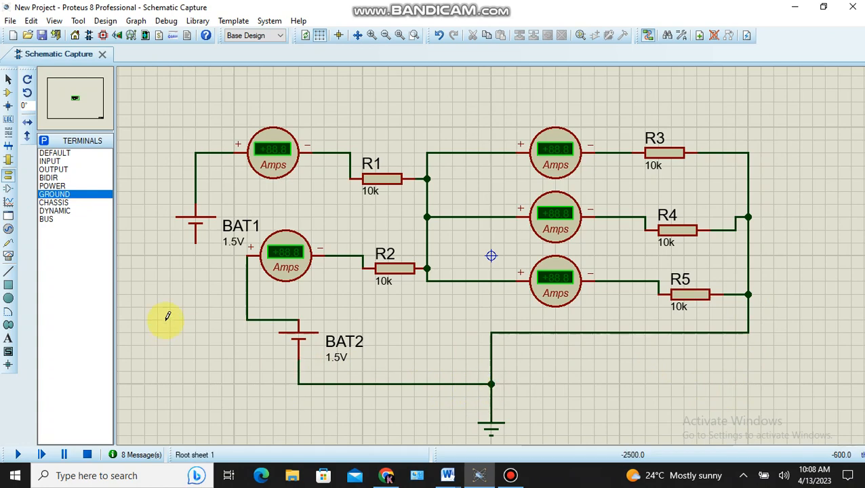
pyautogui.click(194, 239)
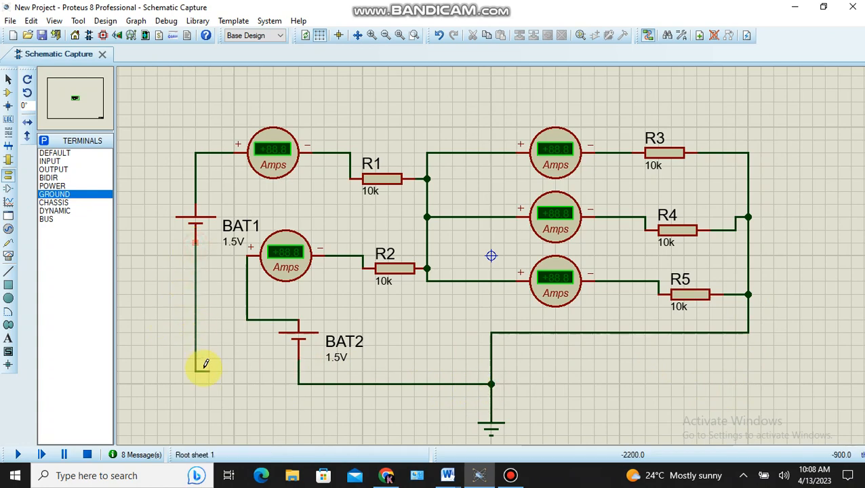
pyautogui.click(298, 383)
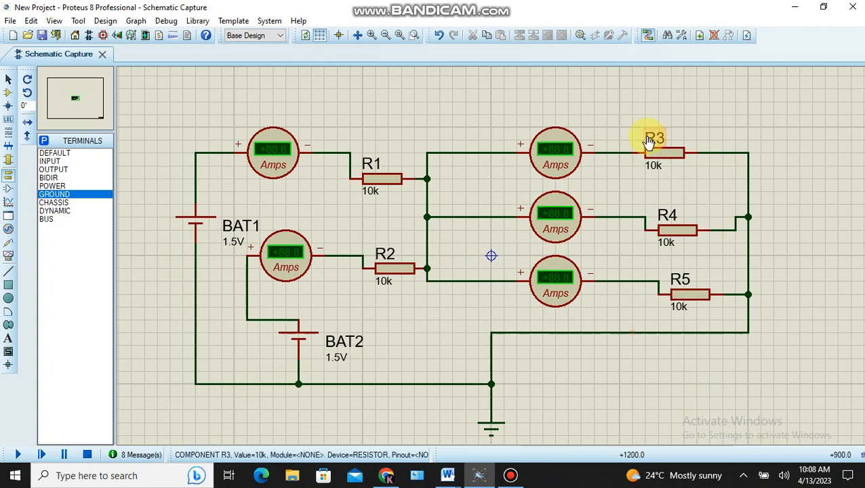
# Set the resistance of R3 to 2 ohms.
pyautogui.doubleClick(667, 153)
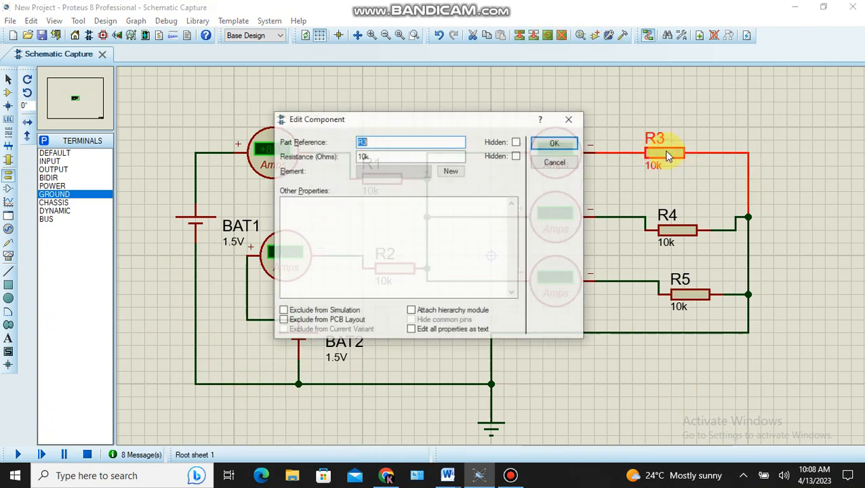
pyautogui.click(383, 157)
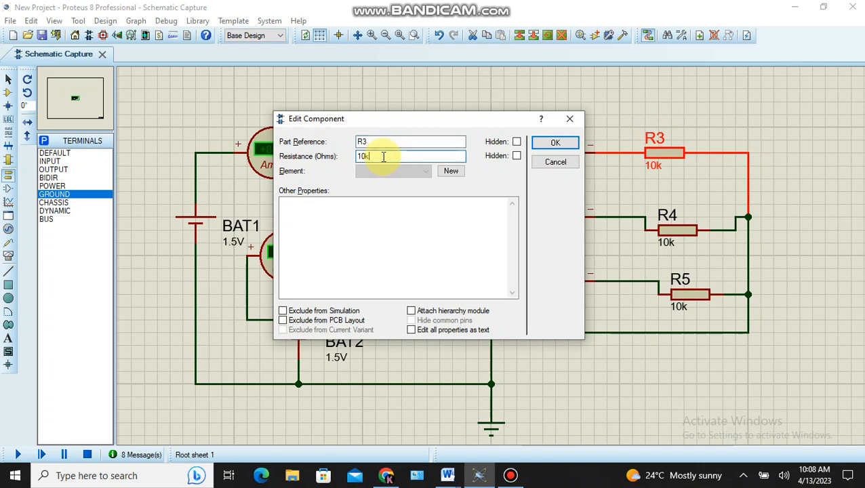
pyautogui.write('2')
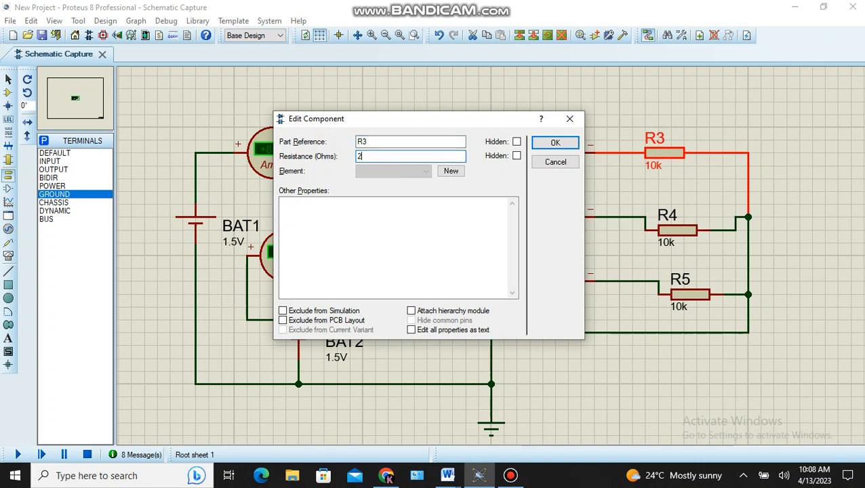
pyautogui.click(551, 145)
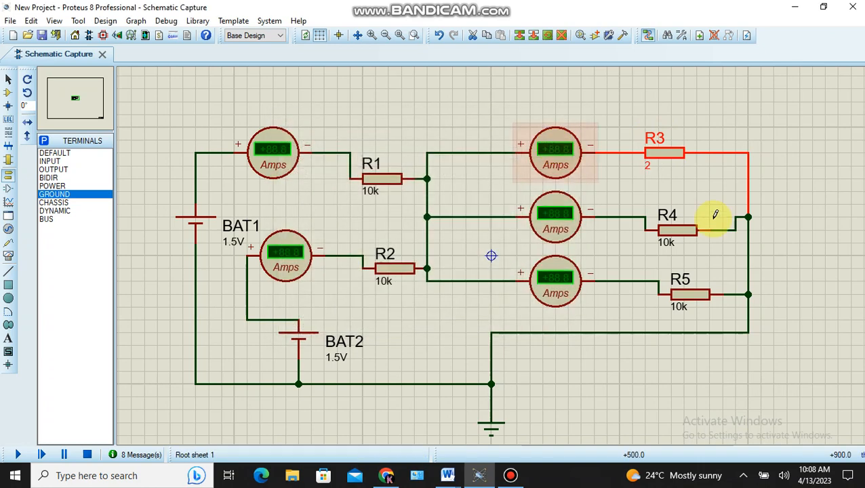
# Set the resistance of R4 to 4 ohms.
pyautogui.click(686, 228)
pyautogui.click(686, 227)
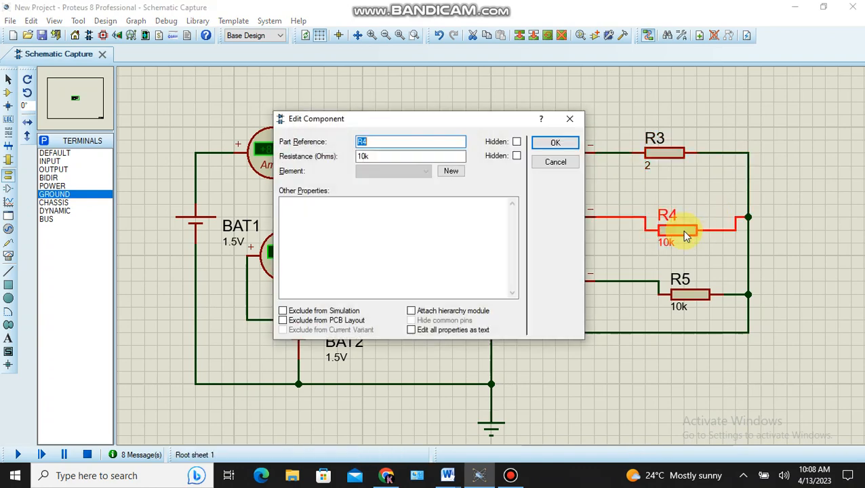
pyautogui.click(384, 156)
pyautogui.moveTo(384, 155); pyautogui.dragTo(342, 161)
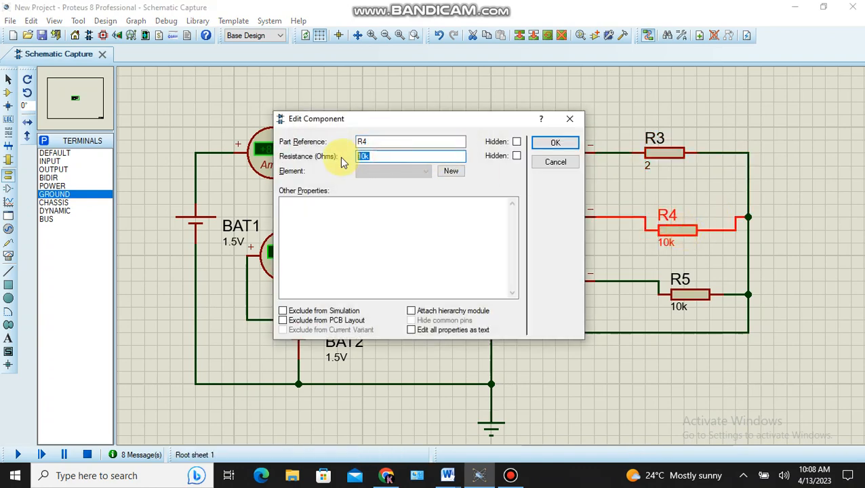
pyautogui.write('4')
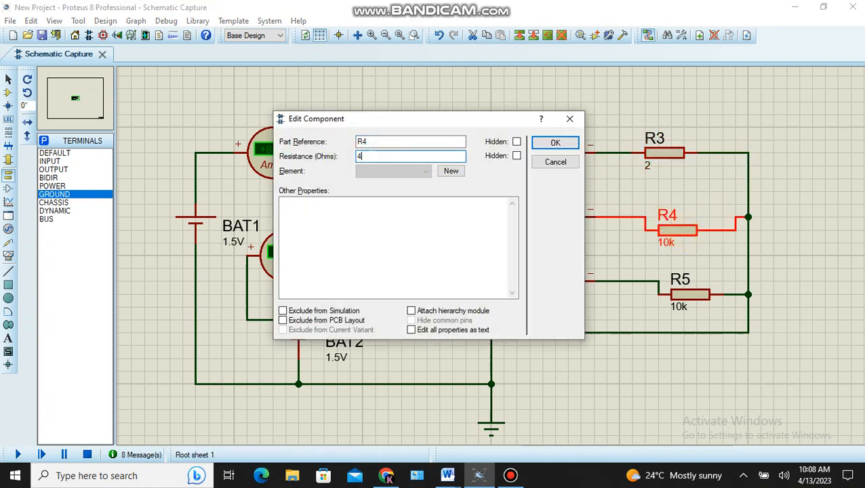
pyautogui.click(552, 144)
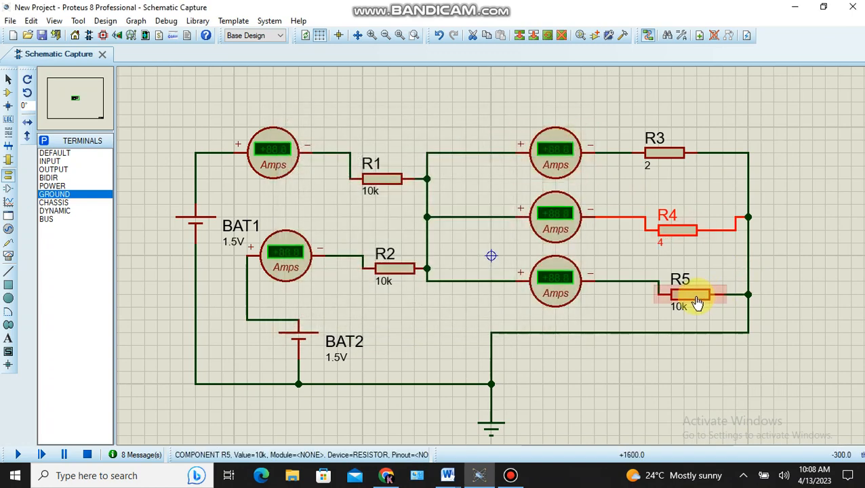
# Set the resistance of R5 to 8 ohms.
pyautogui.doubleClick(697, 300)
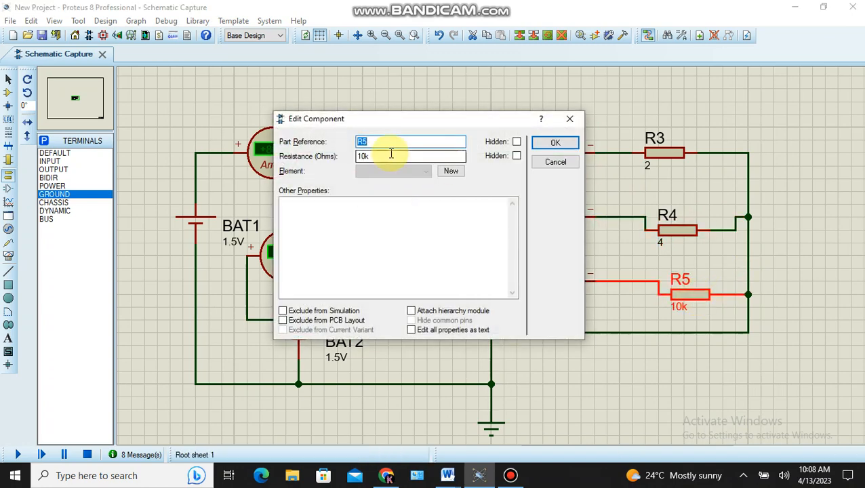
pyautogui.moveTo(386, 155); pyautogui.dragTo(344, 156)
pyautogui.write('8')
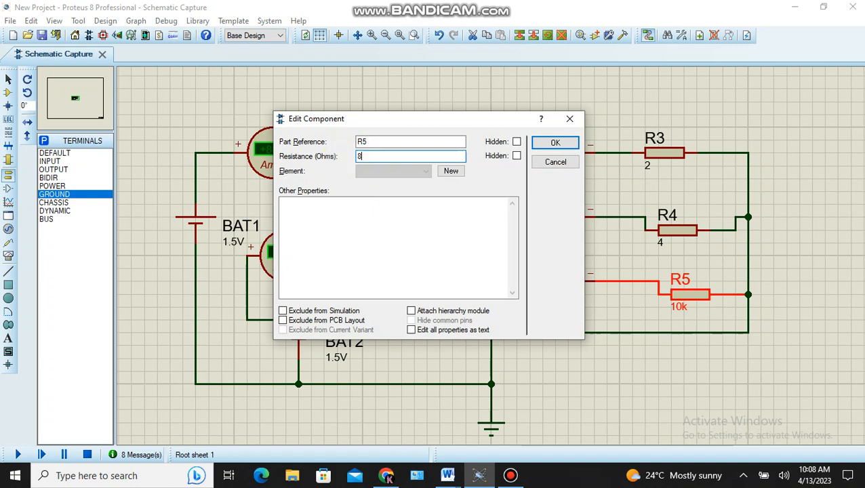
pyautogui.click(559, 143)
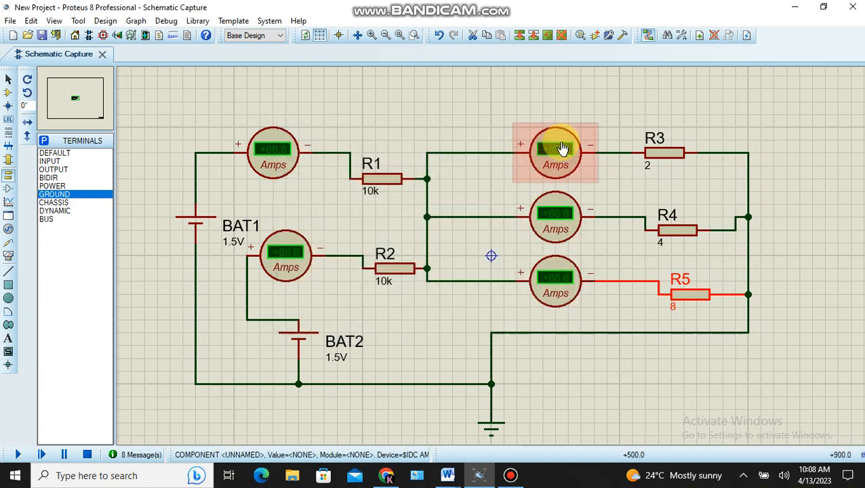
# Set the resistance of R1 to 5 ohms.
pyautogui.doubleClick(384, 187)
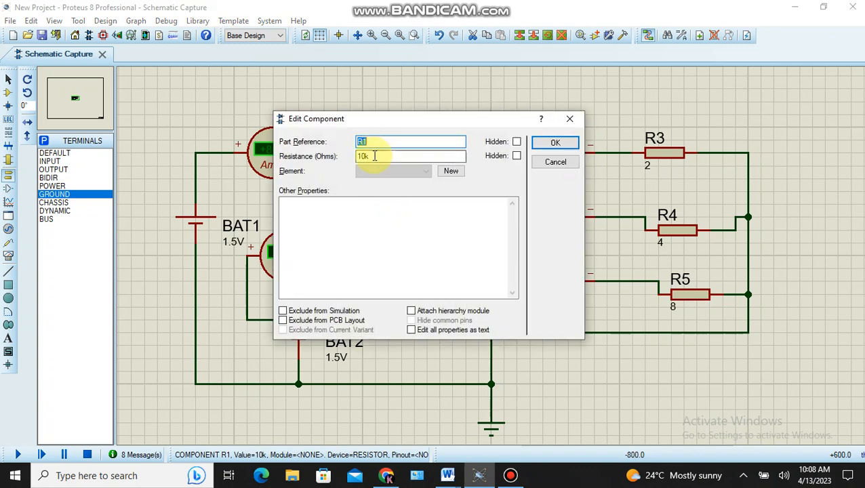
pyautogui.doubleClick(366, 156)
pyautogui.write('5')
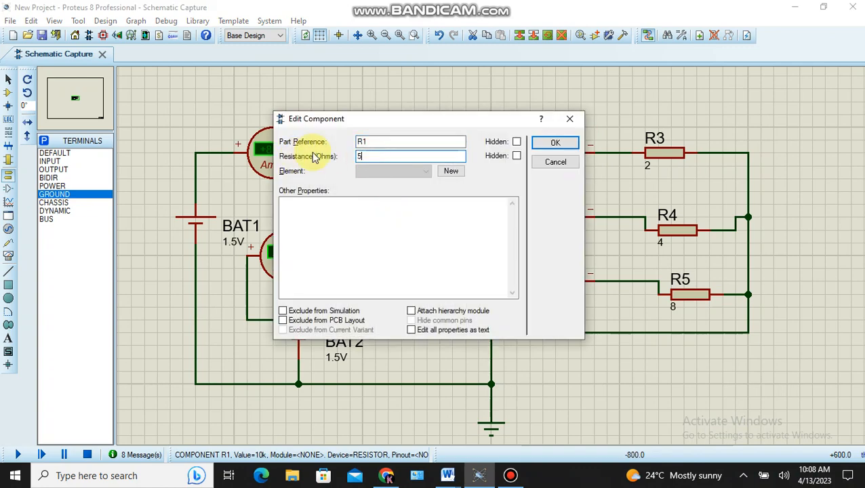
pyautogui.click(568, 144)
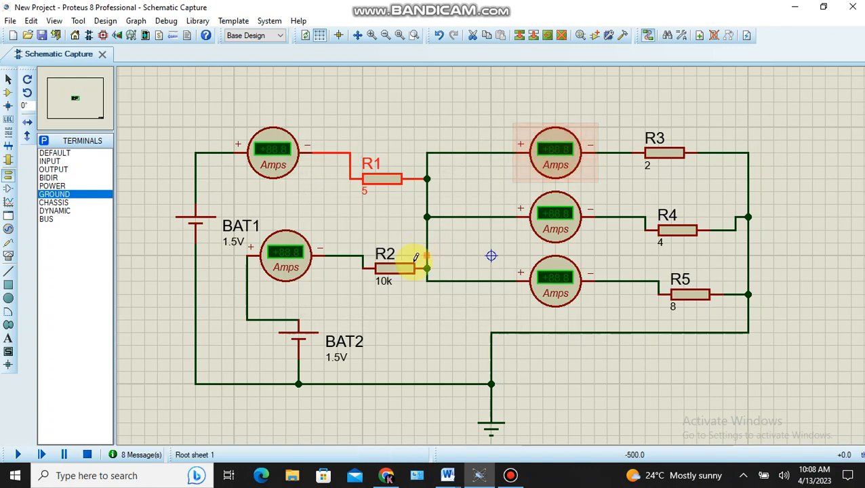
# Set the resistance of R2 to 10 ohms.
pyautogui.doubleClick(394, 277)
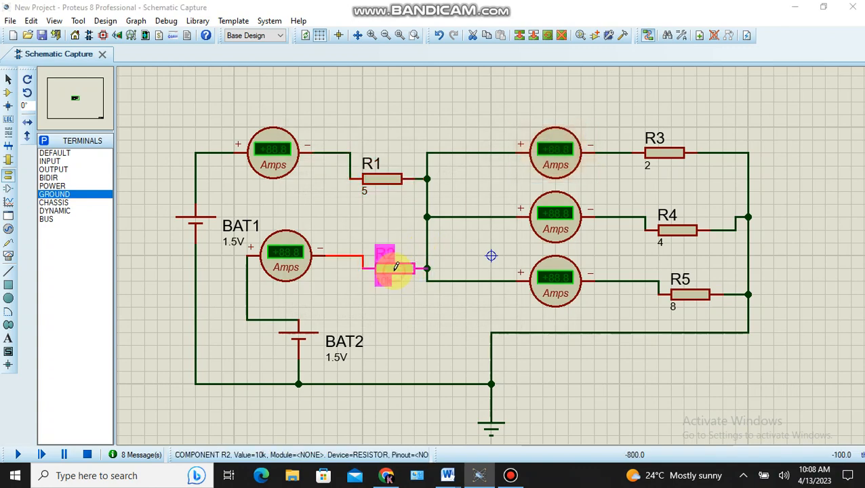
pyautogui.doubleClick(377, 157)
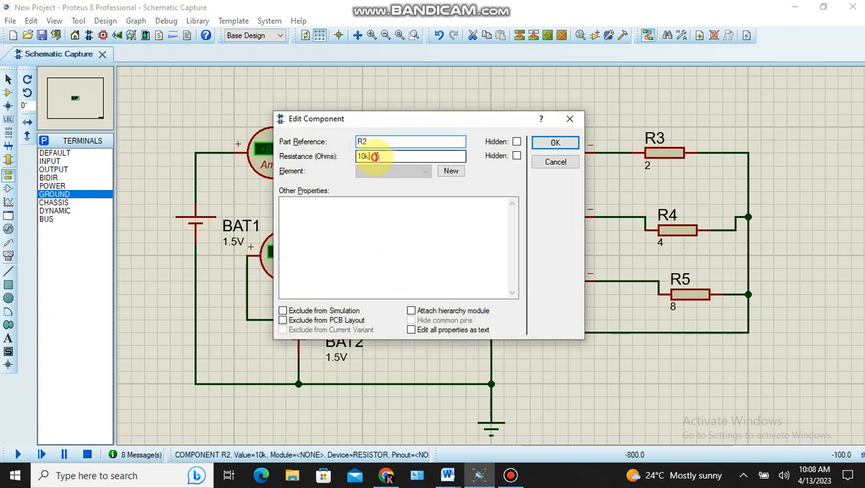
pyautogui.write('1')
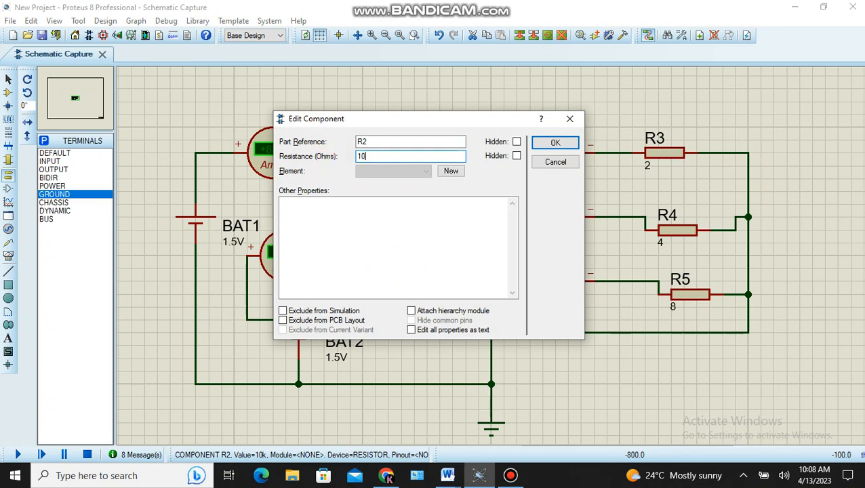
pyautogui.write('0')
pyautogui.click(564, 144)
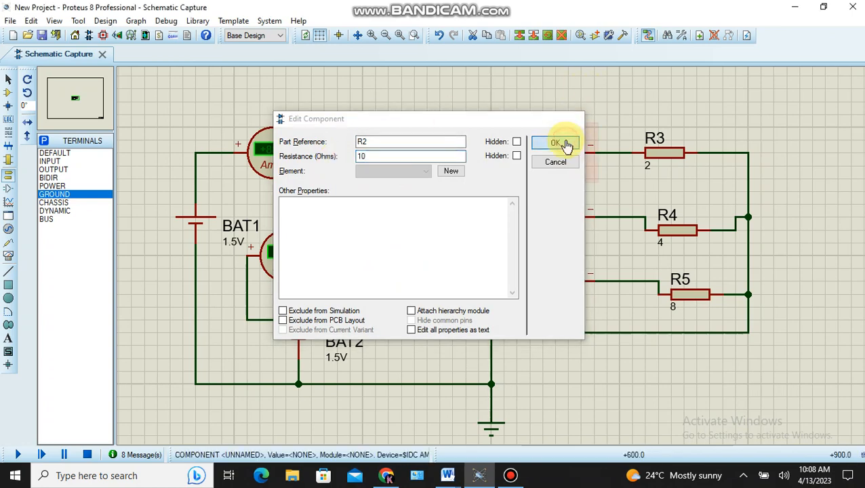
# Set the voltage of cell BAT1 to 5 volts.
pyautogui.doubleClick(196, 227)
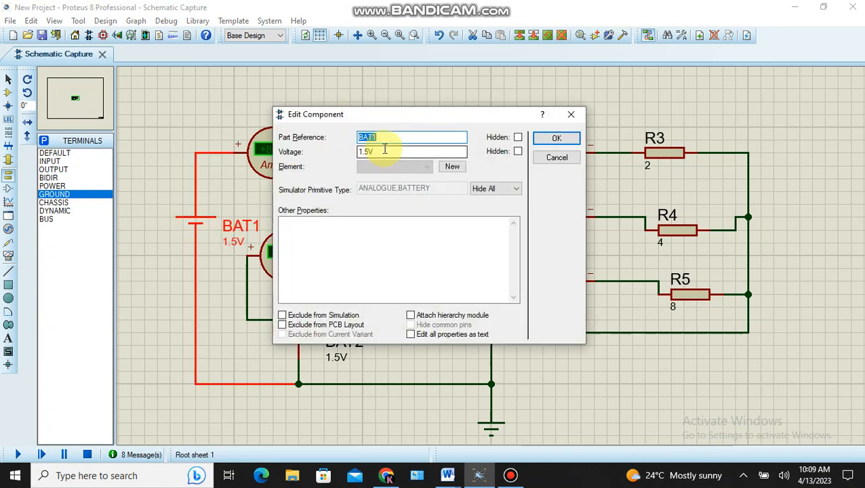
pyautogui.moveTo(384, 150); pyautogui.dragTo(348, 152)
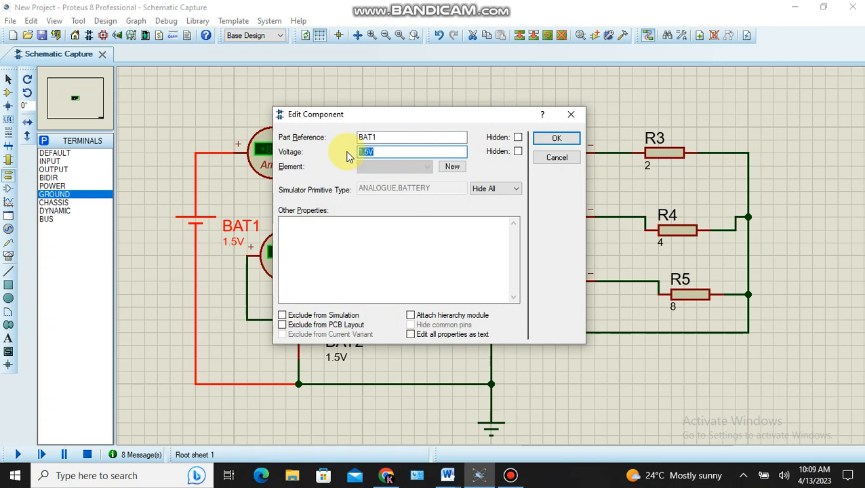
pyautogui.click(540, 140)
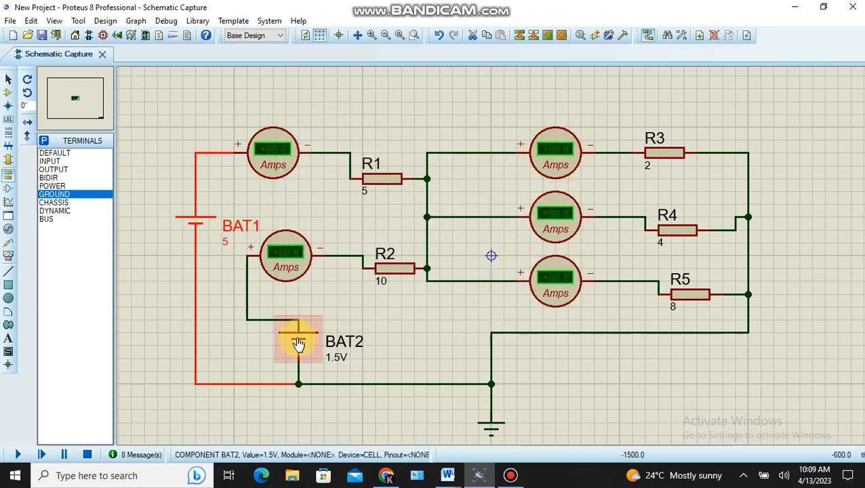
# Set the voltage of cell BAT2 to 5 volts.
pyautogui.doubleClick(298, 344)
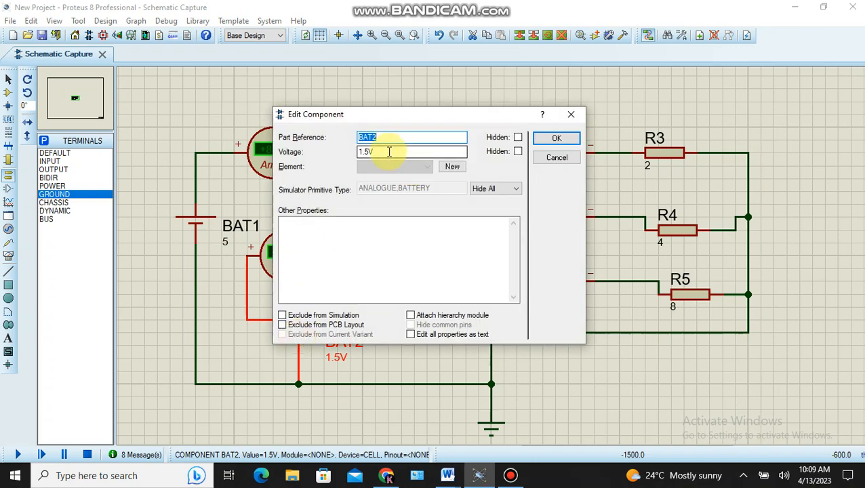
pyautogui.moveTo(389, 151); pyautogui.dragTo(348, 153)
pyautogui.write('5')
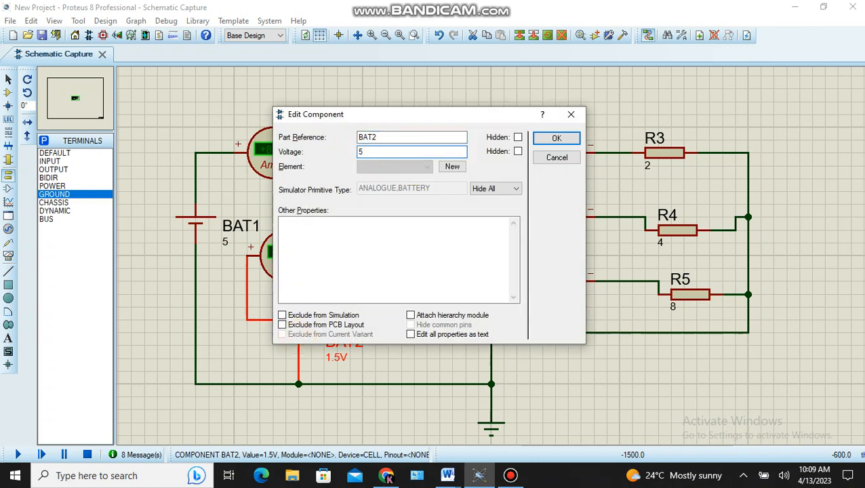
pyautogui.click(563, 138)
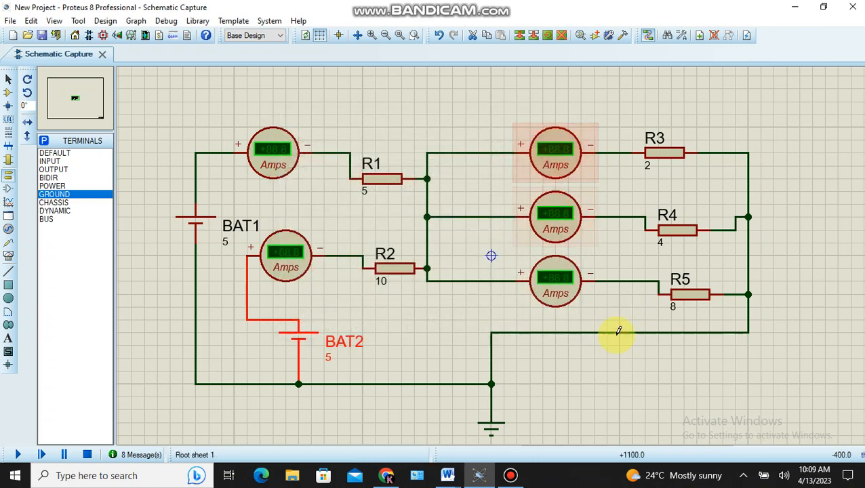
# Deselect the components, run the circuit simulation and pause it to hold the ammeter readings.
pyautogui.click(581, 382)
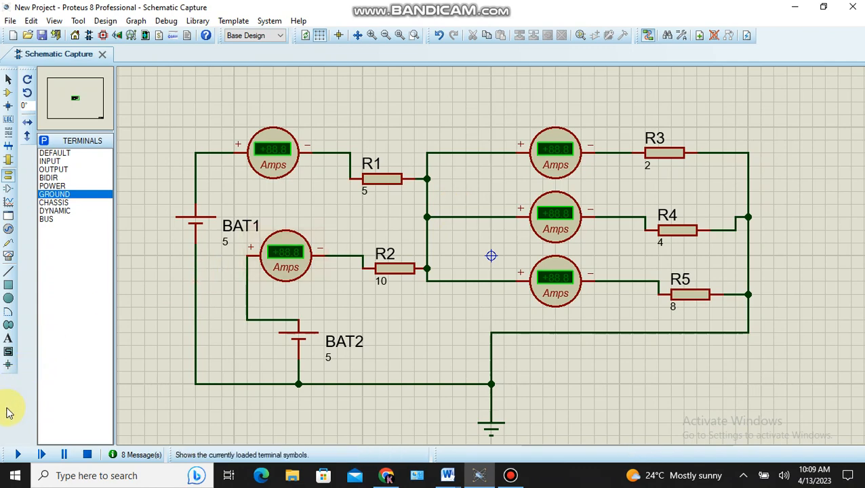
pyautogui.click(18, 456)
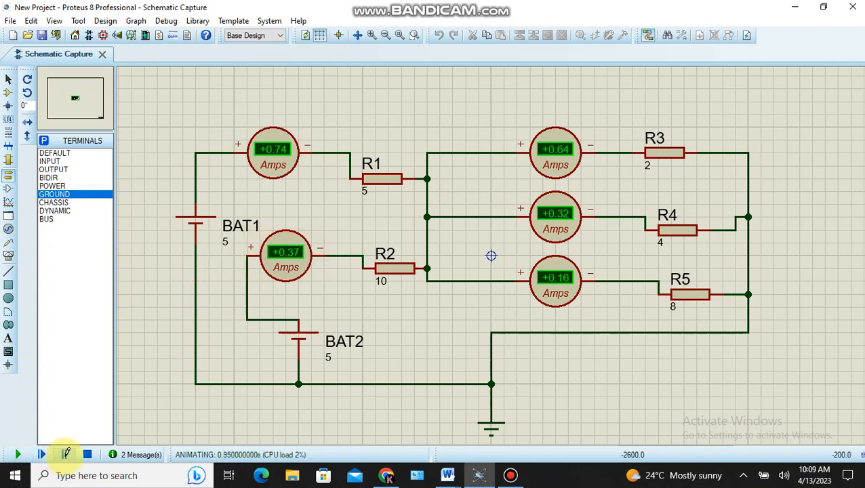
pyautogui.click(65, 455)
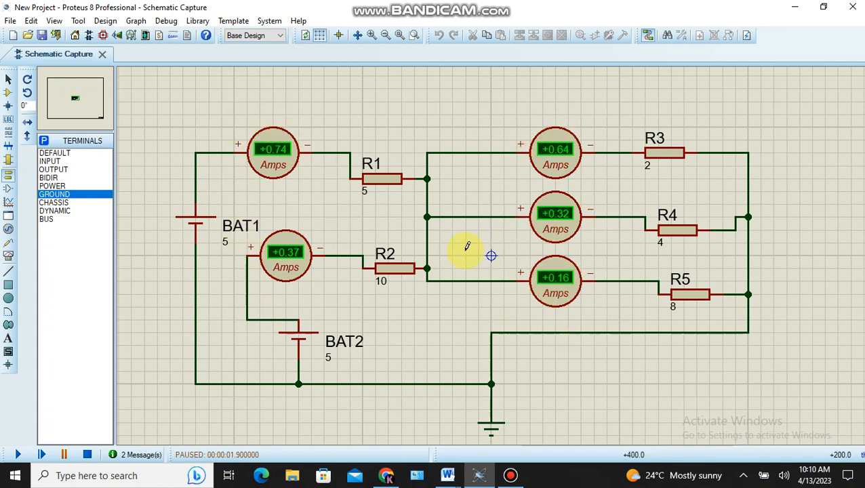
# Open the Windows Calculator alongside the paused schematic.
pyautogui.click(128, 476)
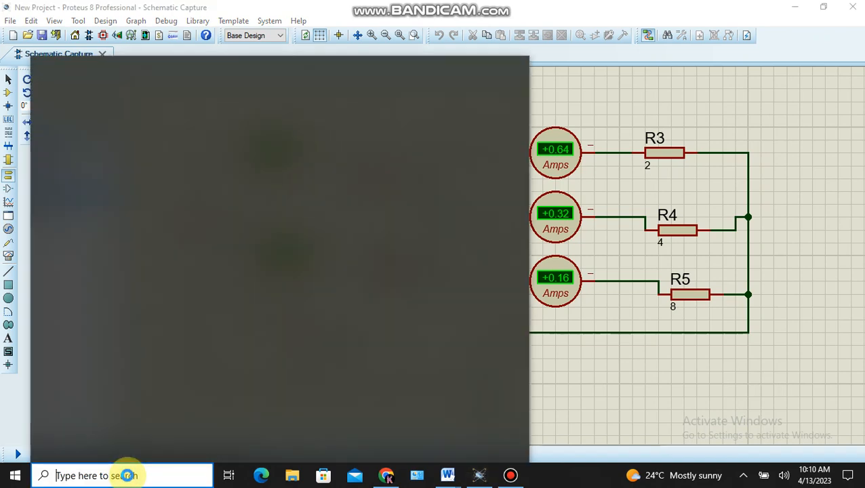
pyautogui.write('cal')
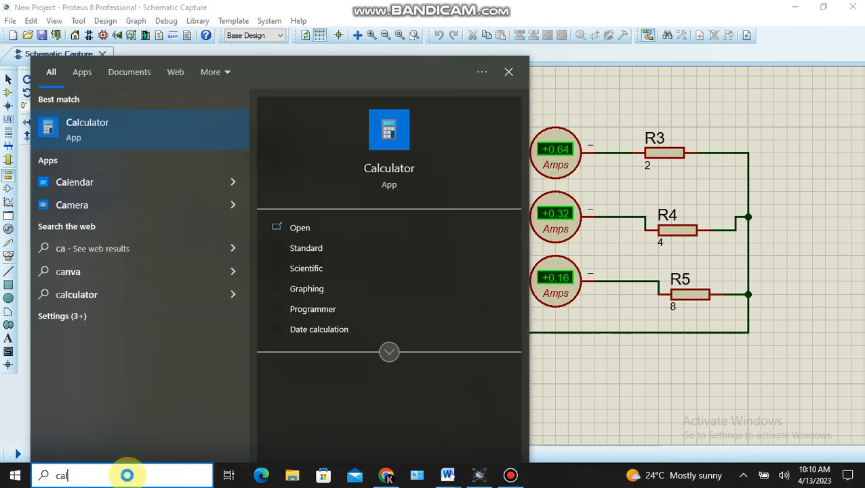
pyautogui.click(128, 134)
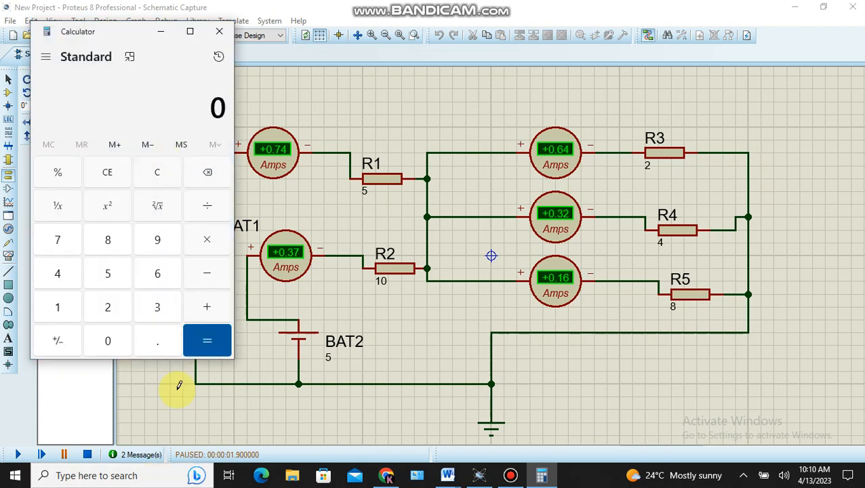
# Open a second Calculator window and move it away from the first, over the resistors R3 to R5.
pyautogui.click(150, 478)
pyautogui.click(149, 477)
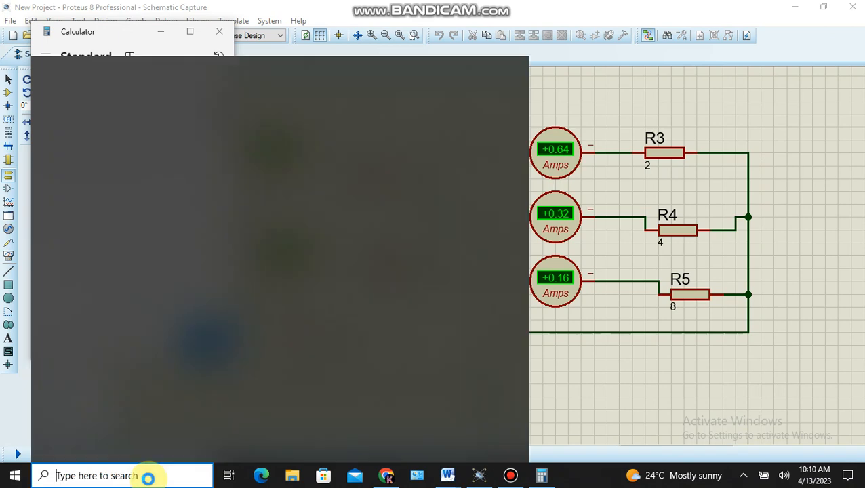
pyautogui.write('ca')
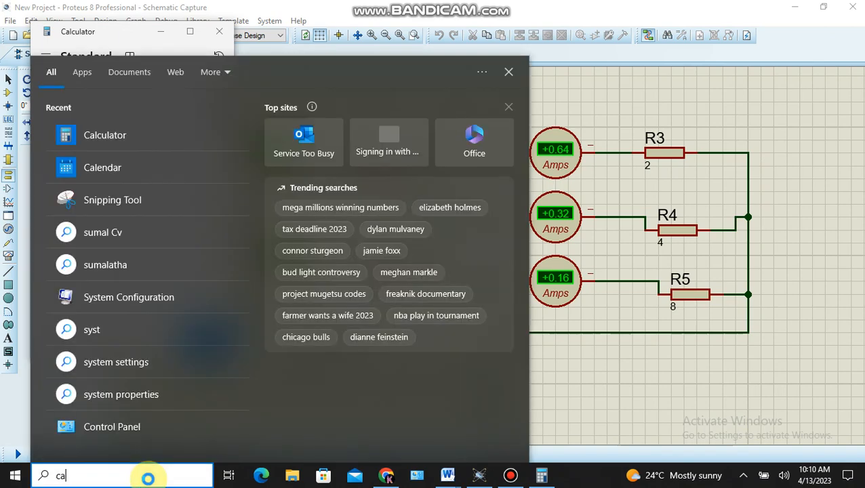
pyautogui.write('l')
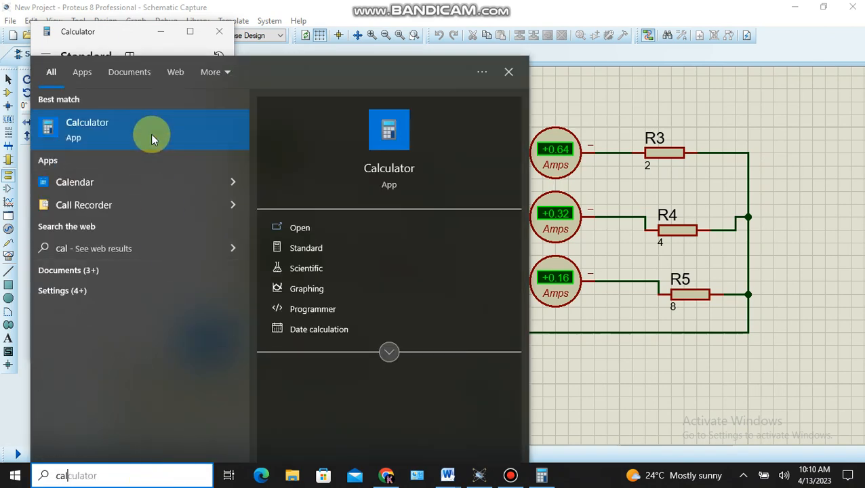
pyautogui.click(150, 134)
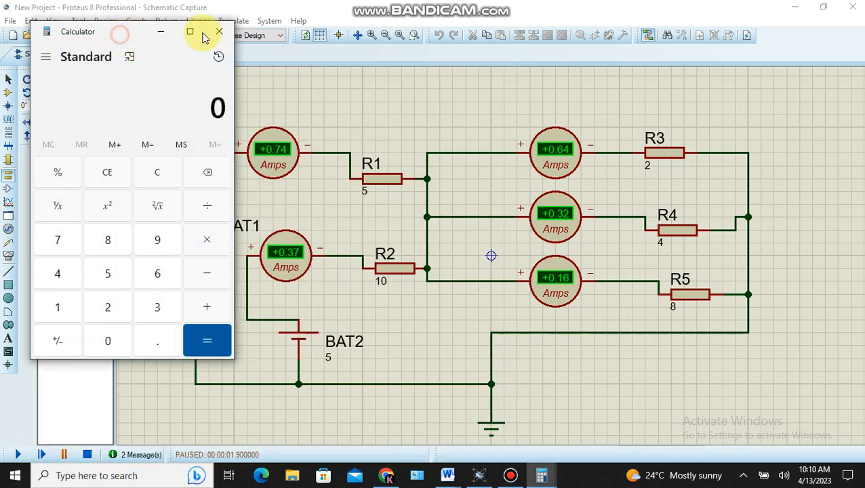
pyautogui.moveTo(120, 38); pyautogui.dragTo(614, 83)
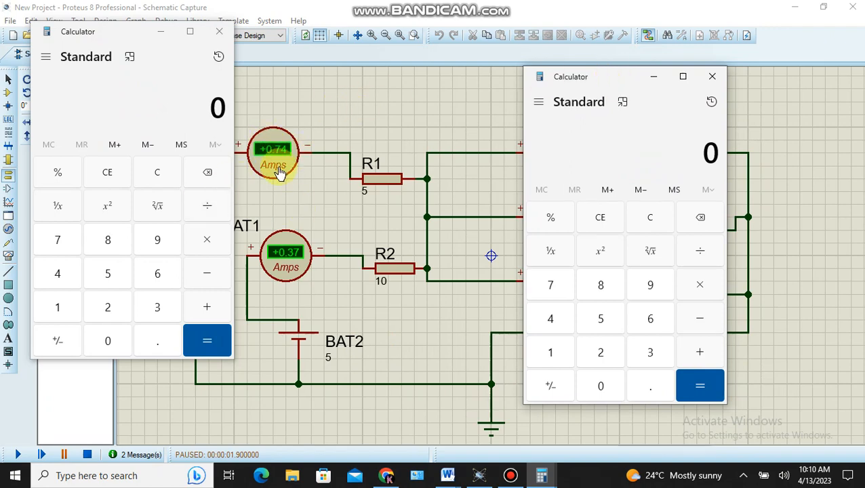
# Add the R1 and R2 branch currents, 0.74 + 0.37, in the first Calculator window.
pyautogui.click(155, 336)
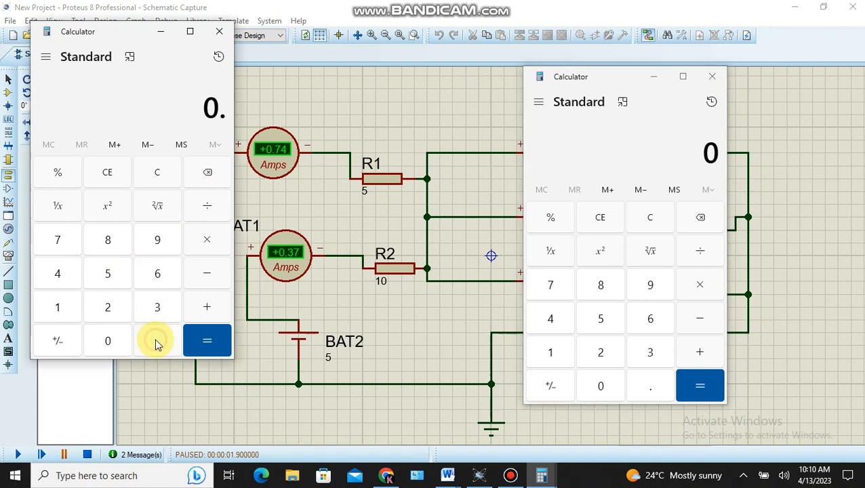
pyautogui.click(57, 242)
pyautogui.click(54, 274)
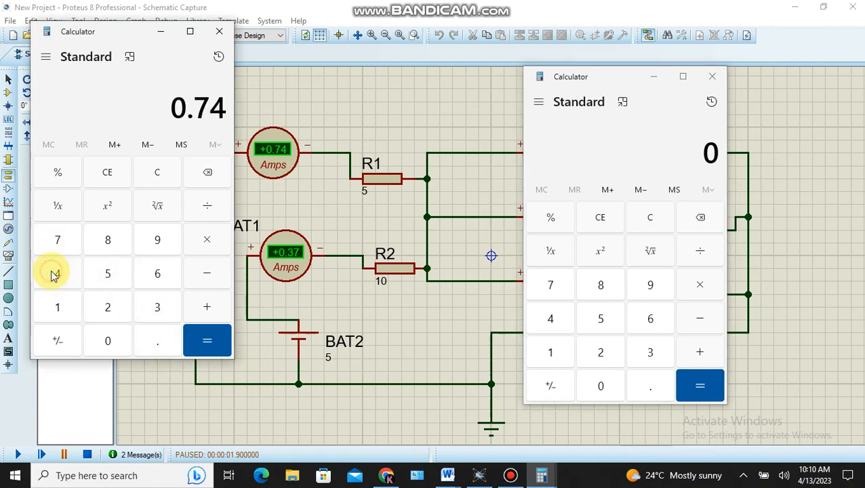
pyautogui.click(207, 306)
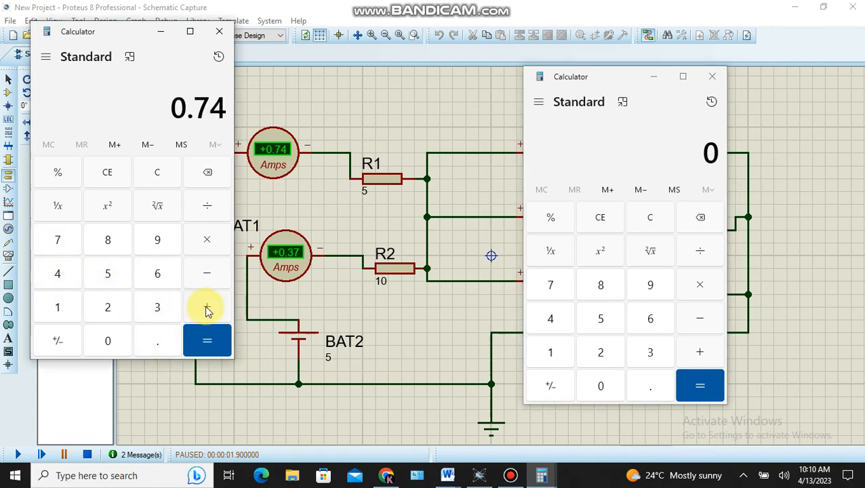
pyautogui.click(159, 339)
pyautogui.click(161, 306)
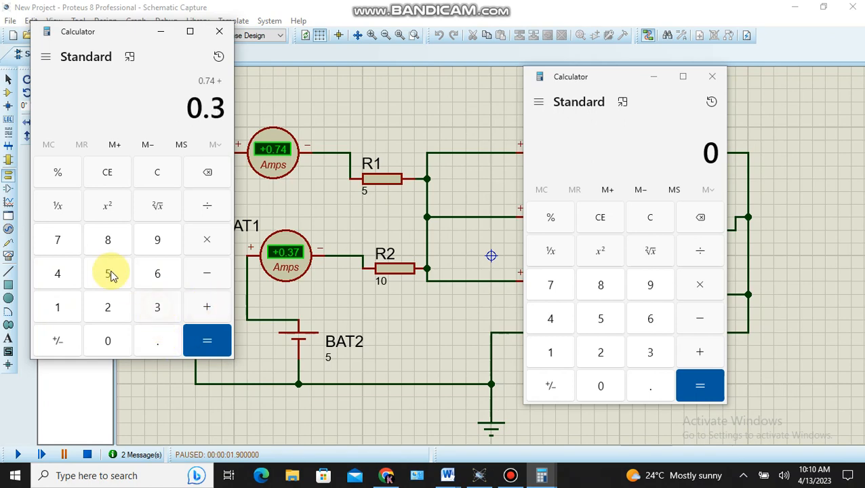
pyautogui.click(57, 241)
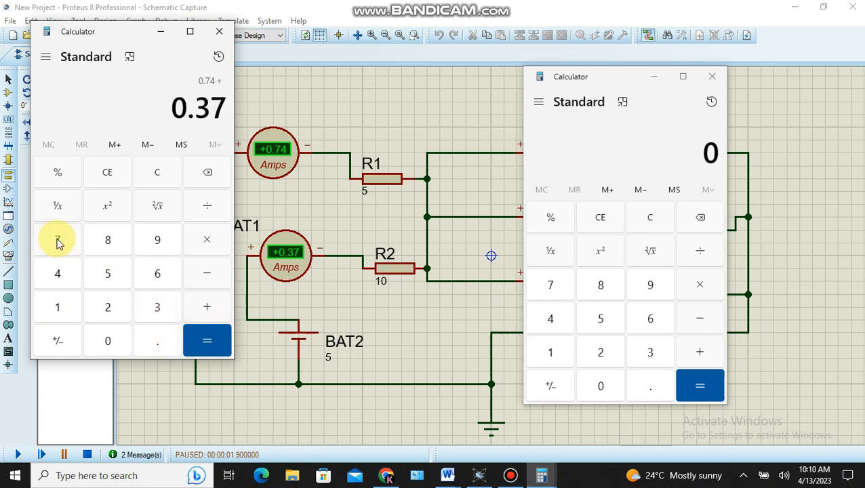
pyautogui.click(209, 345)
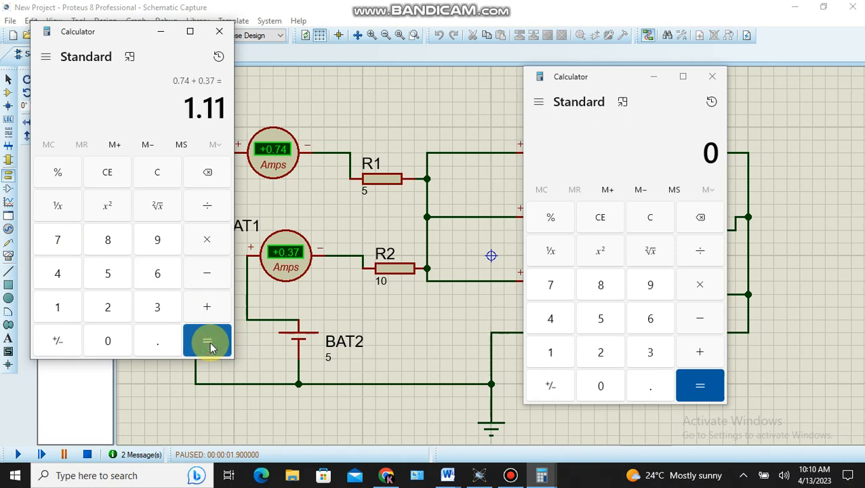
# Add the R3, R4 and R5 branch currents, 0.64 + 0.32 + 0.16, in the second Calculator, keeping that window clear of the ammeters.
pyautogui.click(656, 102)
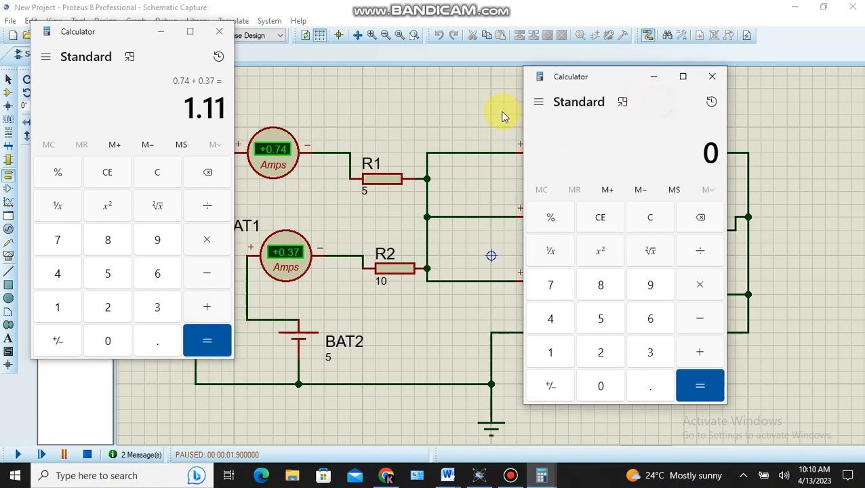
pyautogui.moveTo(587, 81); pyautogui.dragTo(367, 68)
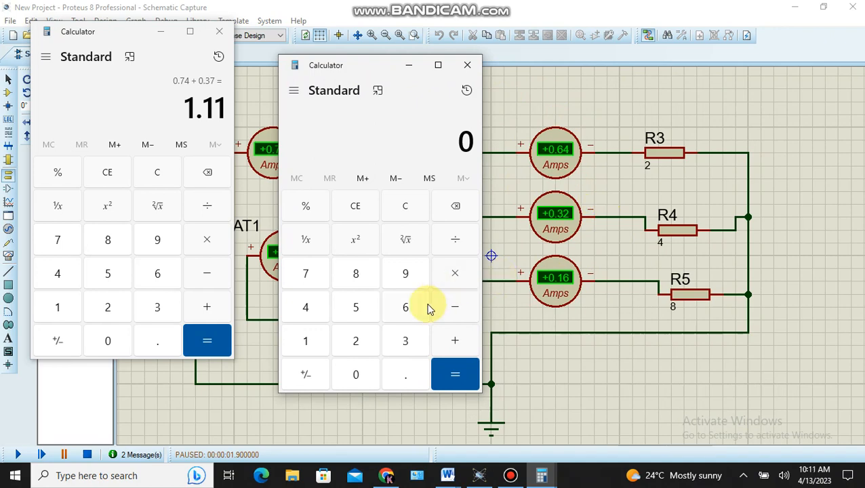
pyautogui.click(405, 373)
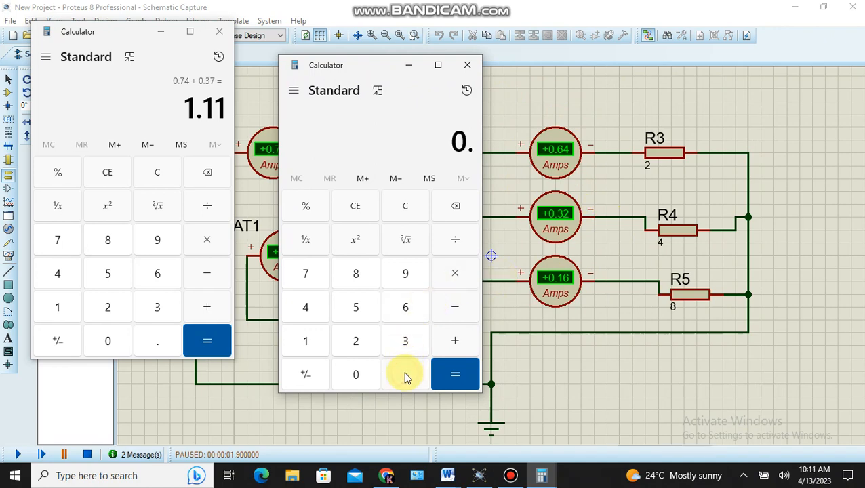
pyautogui.click(410, 306)
pyautogui.click(307, 308)
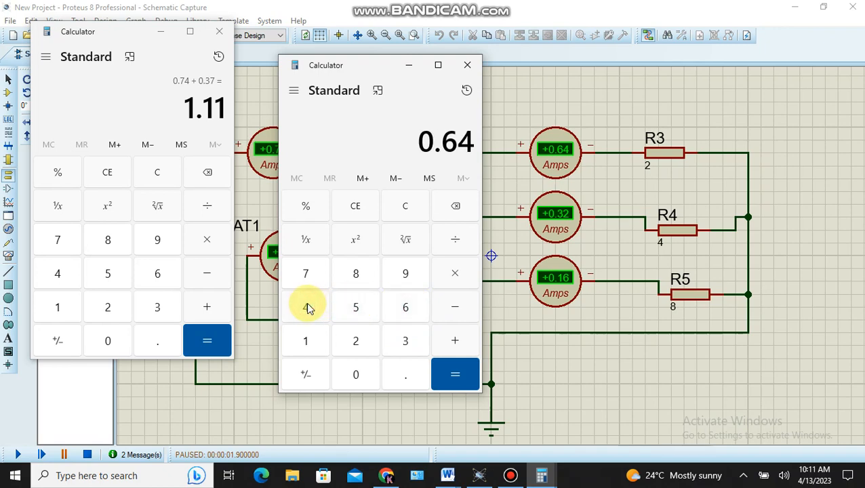
pyautogui.click(456, 342)
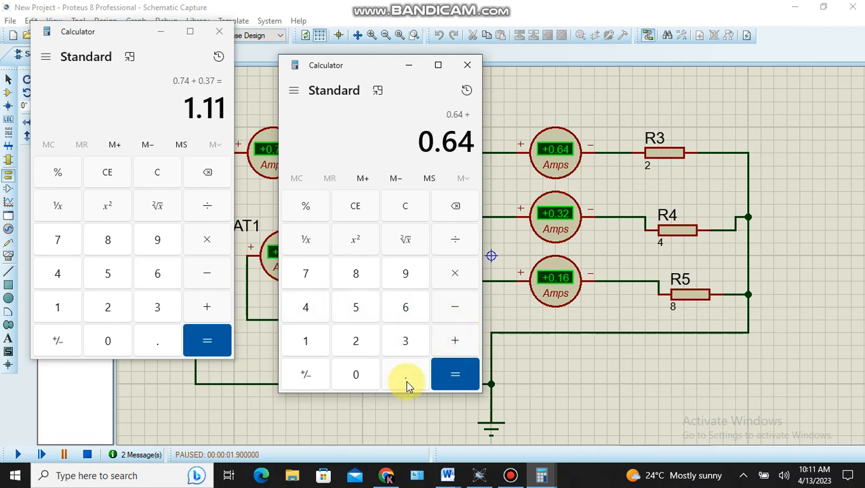
pyautogui.click(406, 377)
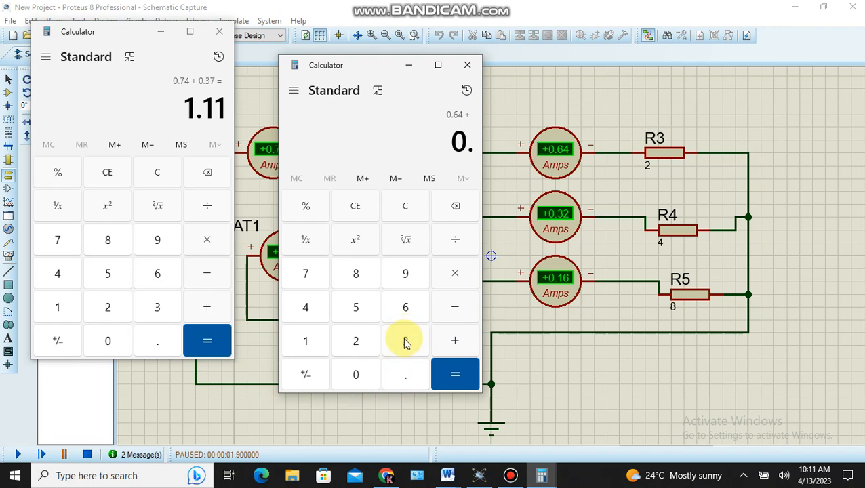
pyautogui.click(401, 339)
pyautogui.click(360, 340)
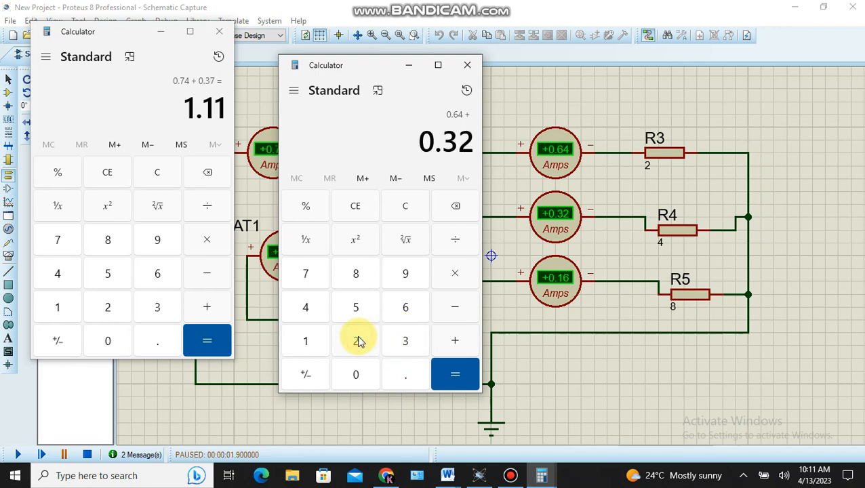
pyautogui.click(455, 343)
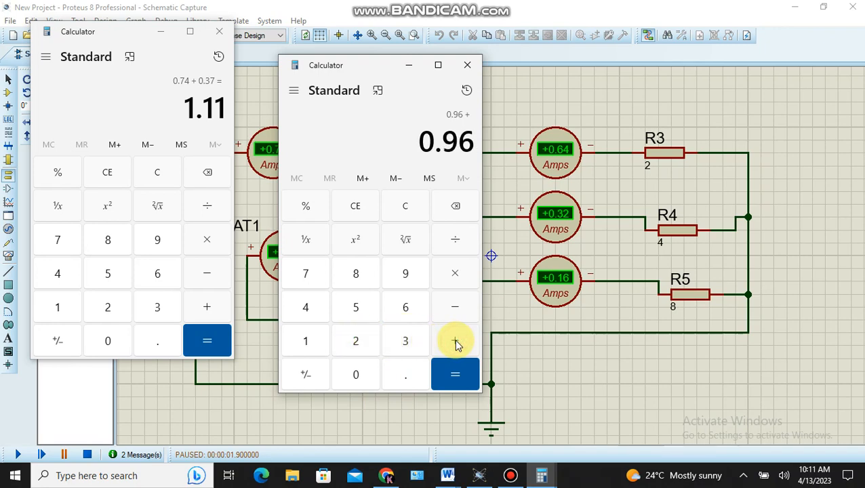
pyautogui.click(404, 377)
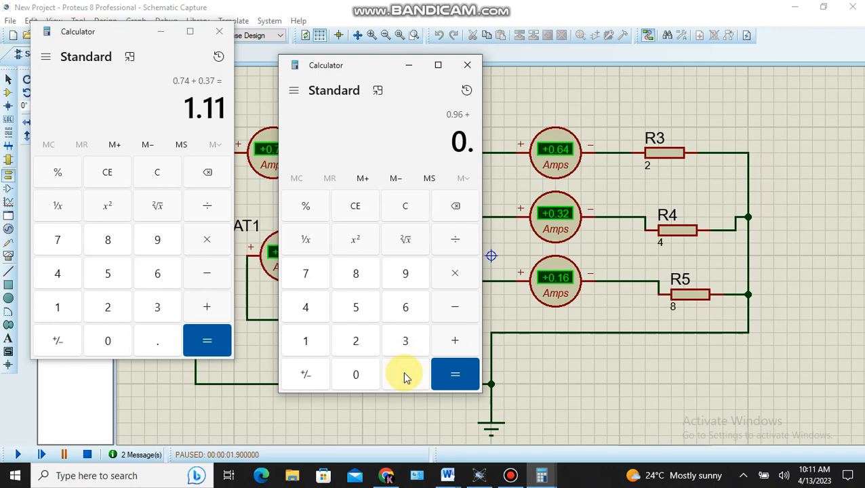
pyautogui.click(305, 340)
pyautogui.click(402, 305)
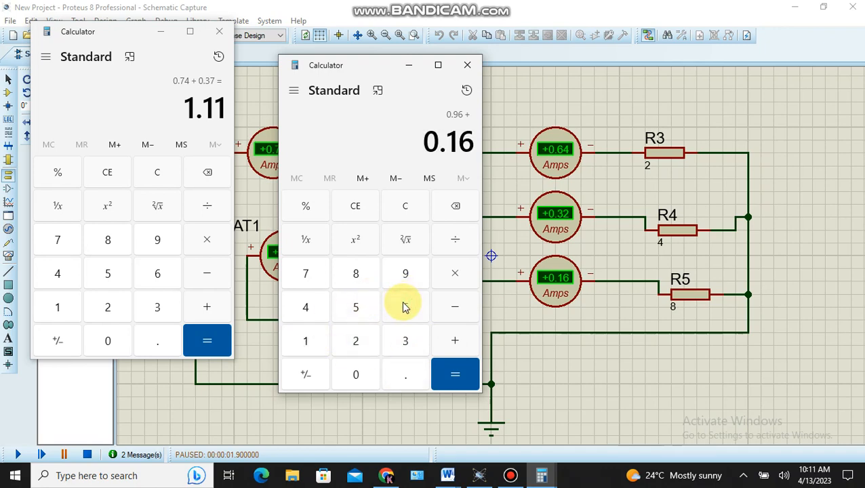
pyautogui.click(458, 376)
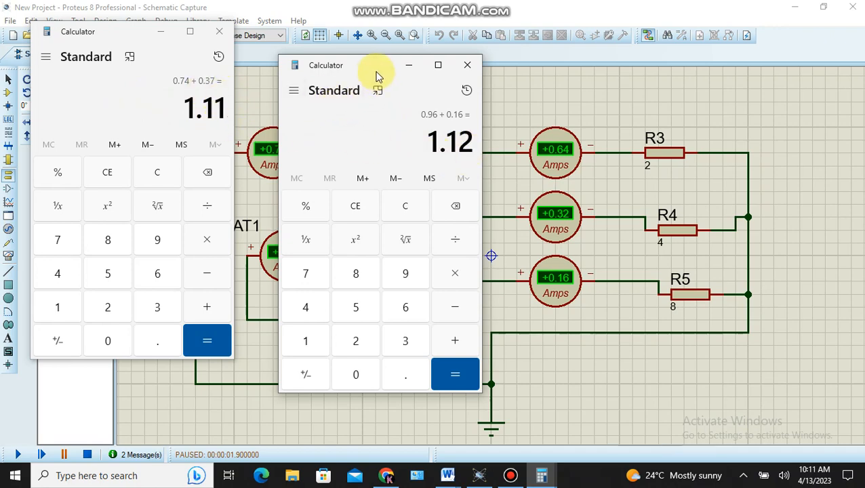
pyautogui.moveTo(377, 72); pyautogui.dragTo(716, 29)
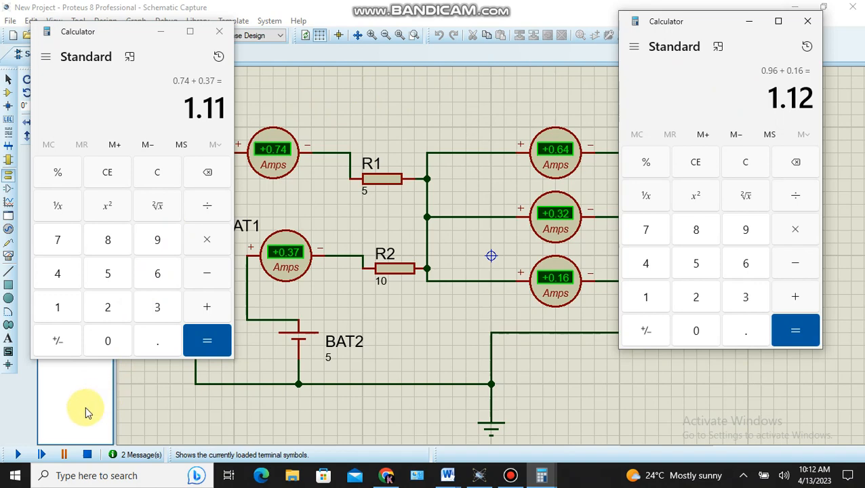
# Return to the Proteus schematic, resume the paused simulation and stop it.
pyautogui.click(67, 456)
pyautogui.click(66, 456)
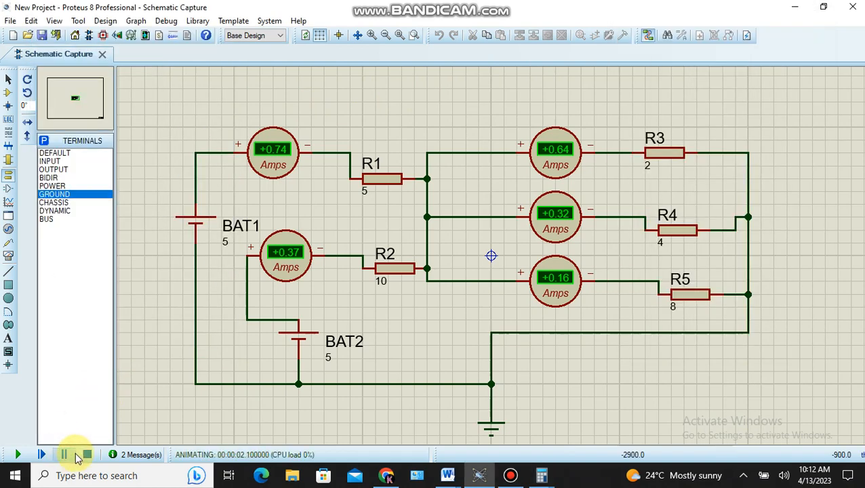
pyautogui.click(87, 455)
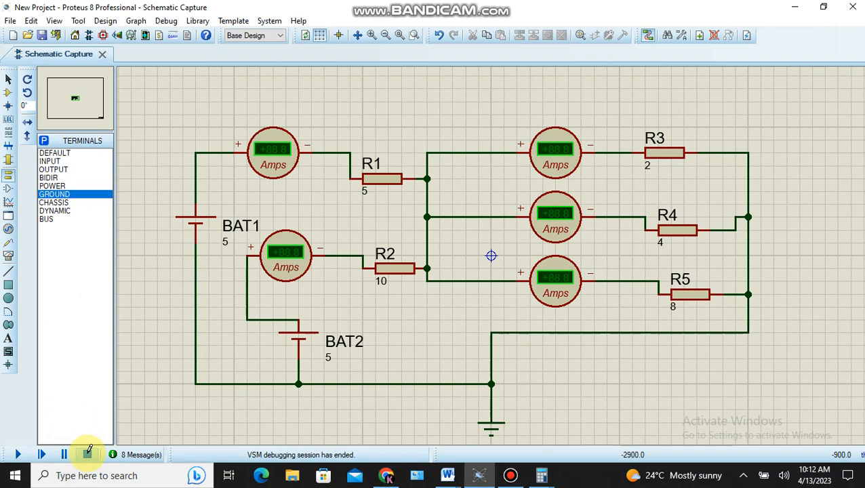
pyautogui.click(519, 476)
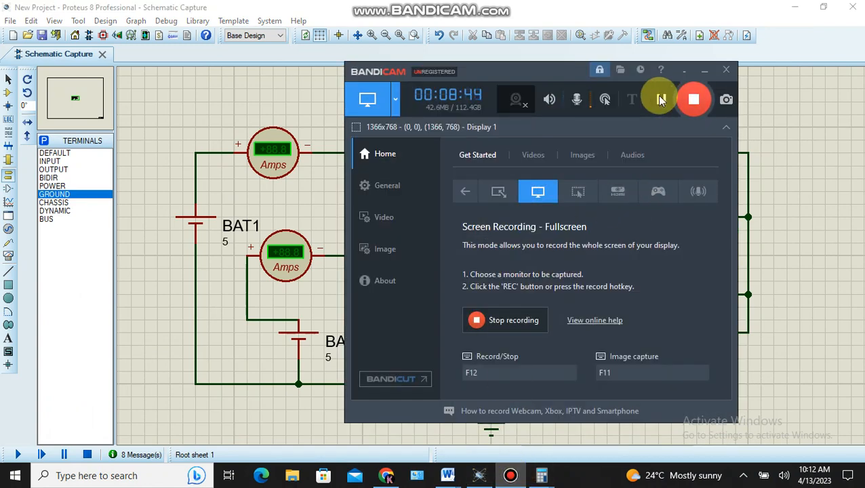